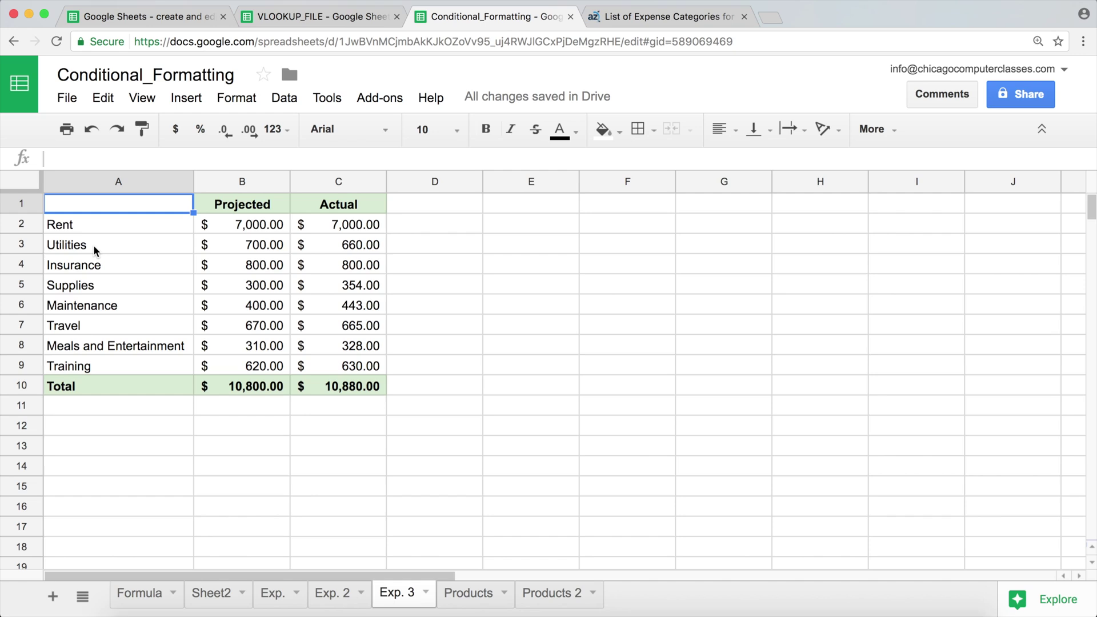
- Examine the Utilities row's projected and actual amounts on the Exp. 3 sheet
drag(94, 246, 350, 251)
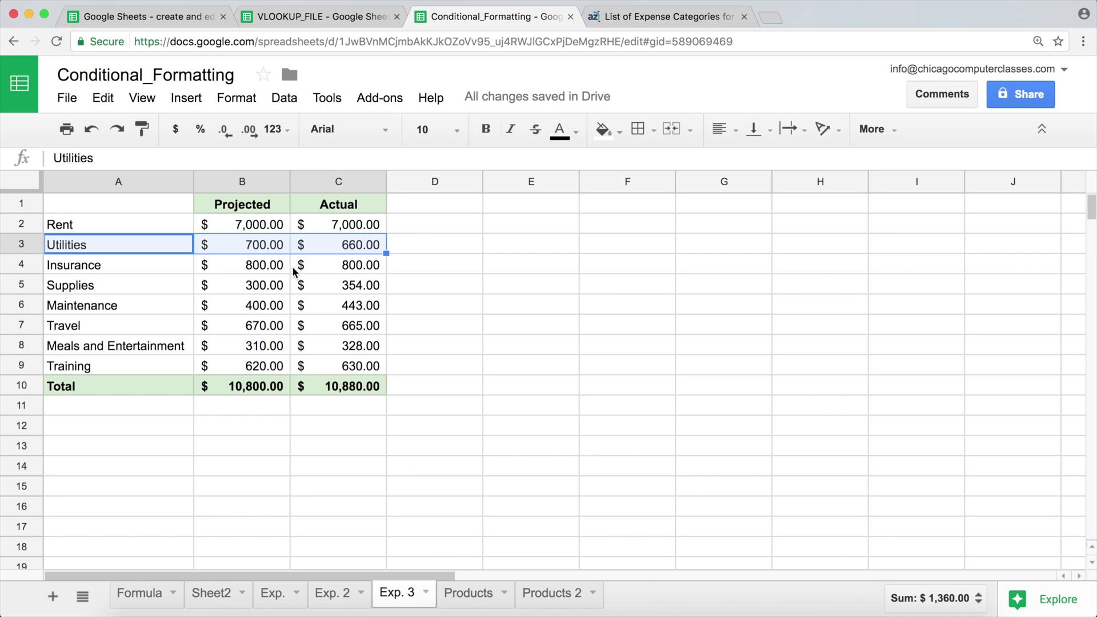
click(124, 261)
drag(111, 247, 334, 242)
click(340, 248)
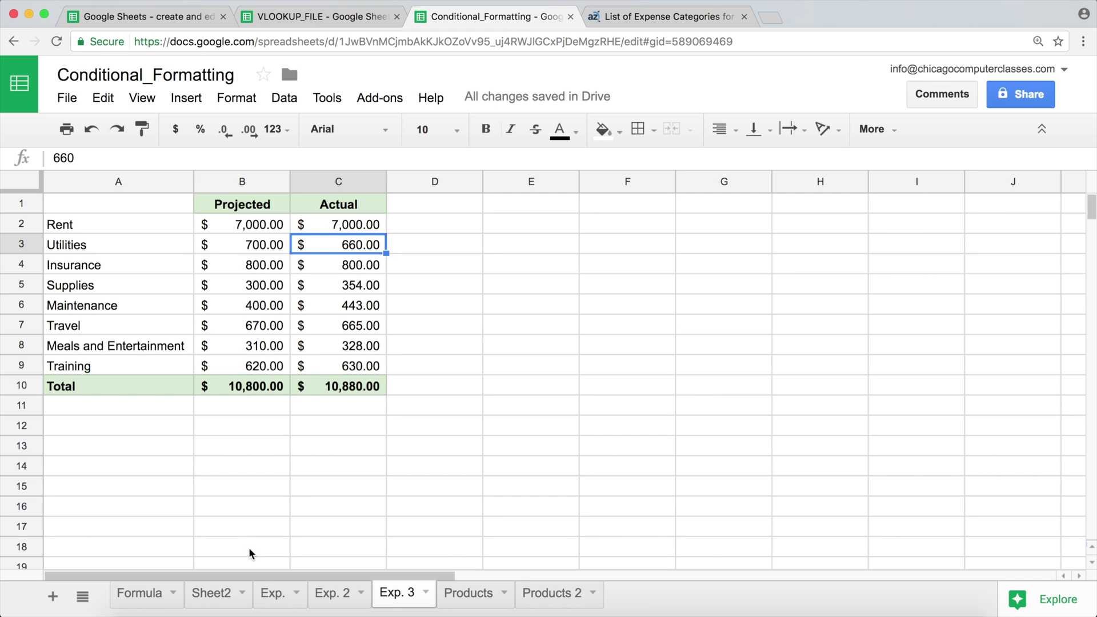
- View the Products sheet, open the Products 2 sheet and select the first product's row, A2:D2
click(479, 595)
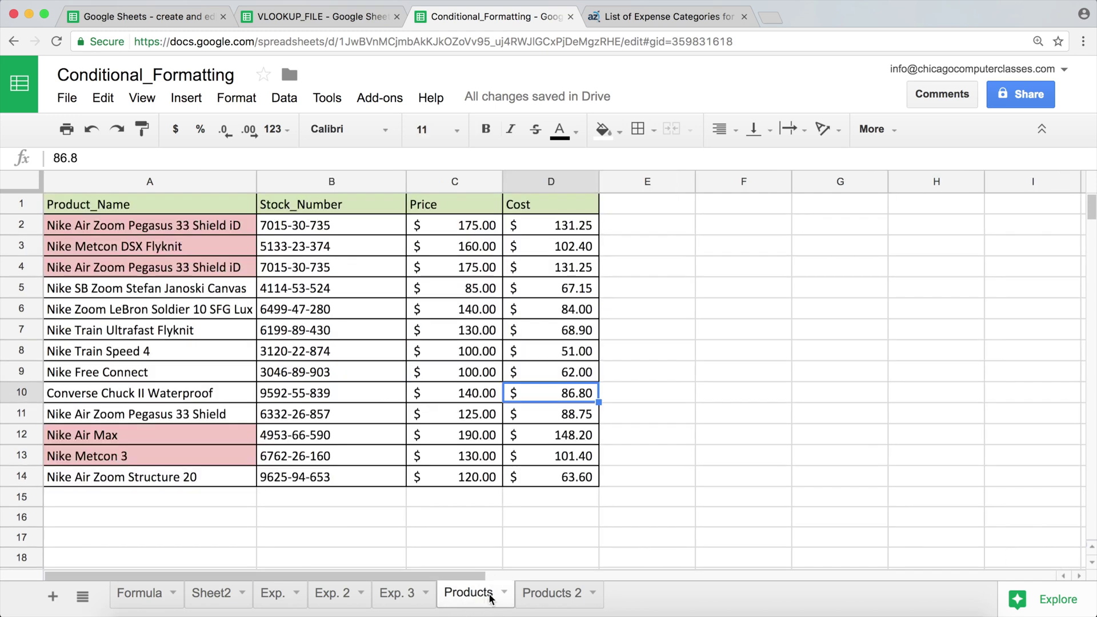
click(535, 594)
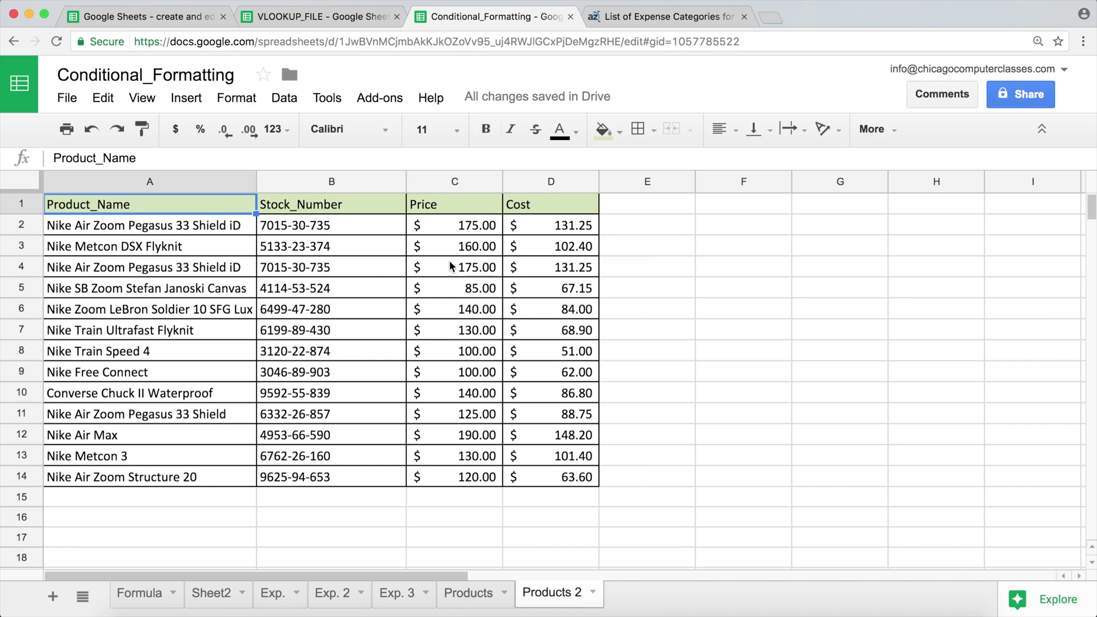
click(524, 228)
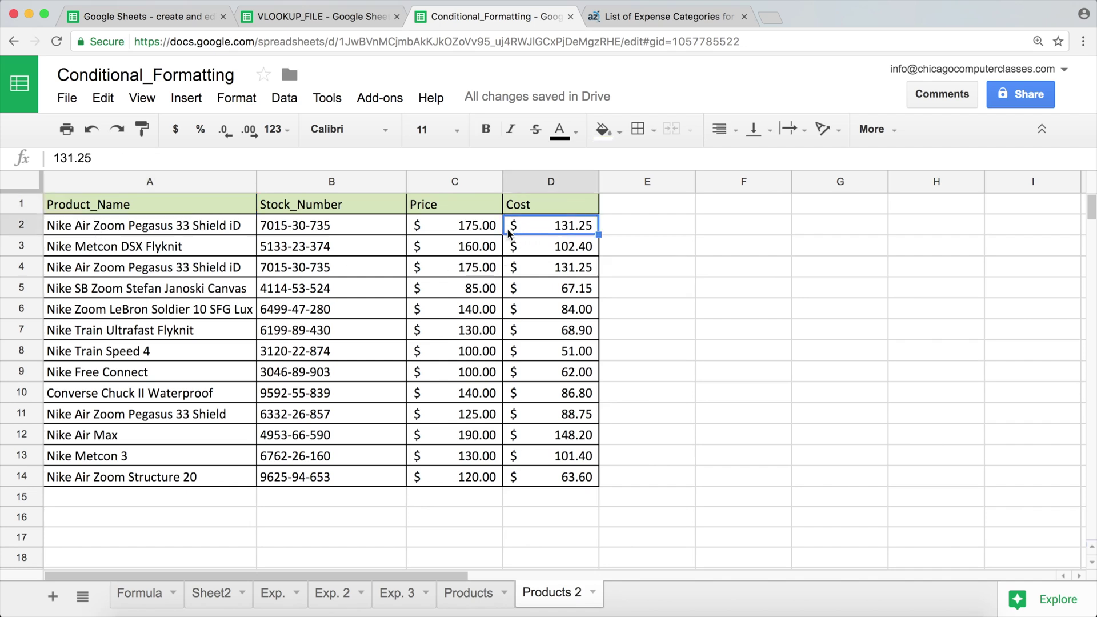
click(114, 230)
drag(115, 230, 531, 225)
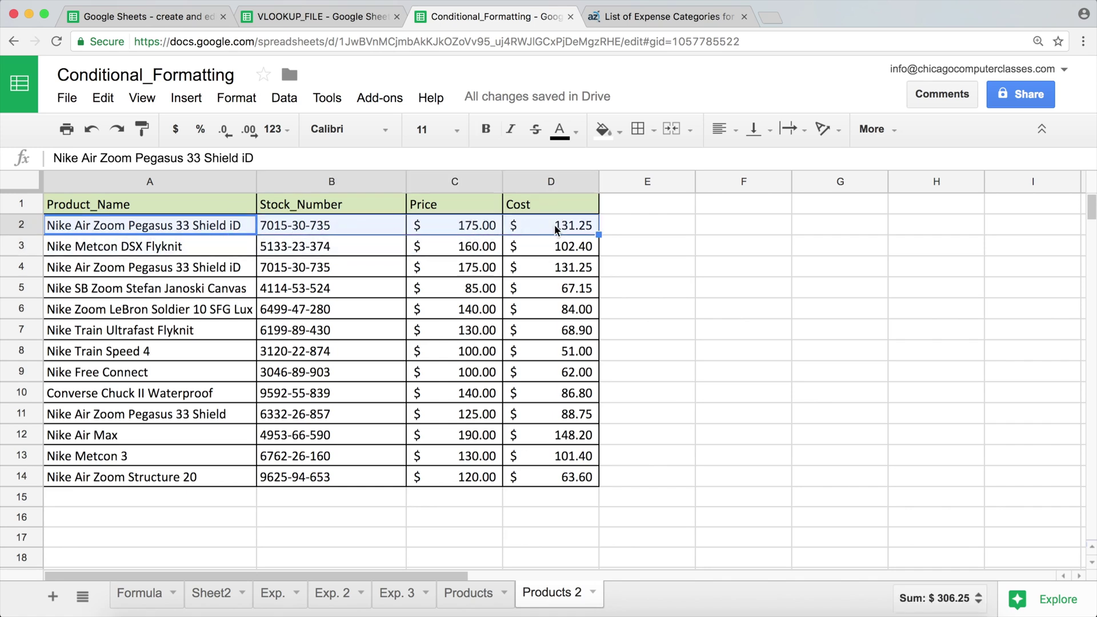
- Enter the formula =D2>100 in E2 and fill it down through E14
click(623, 222)
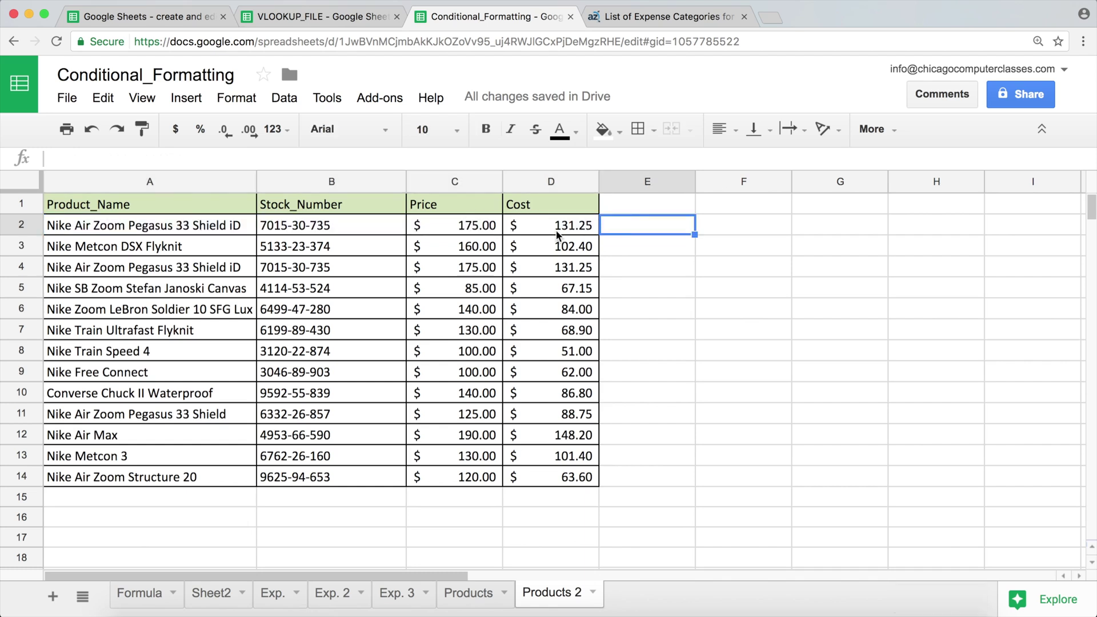
text(=)
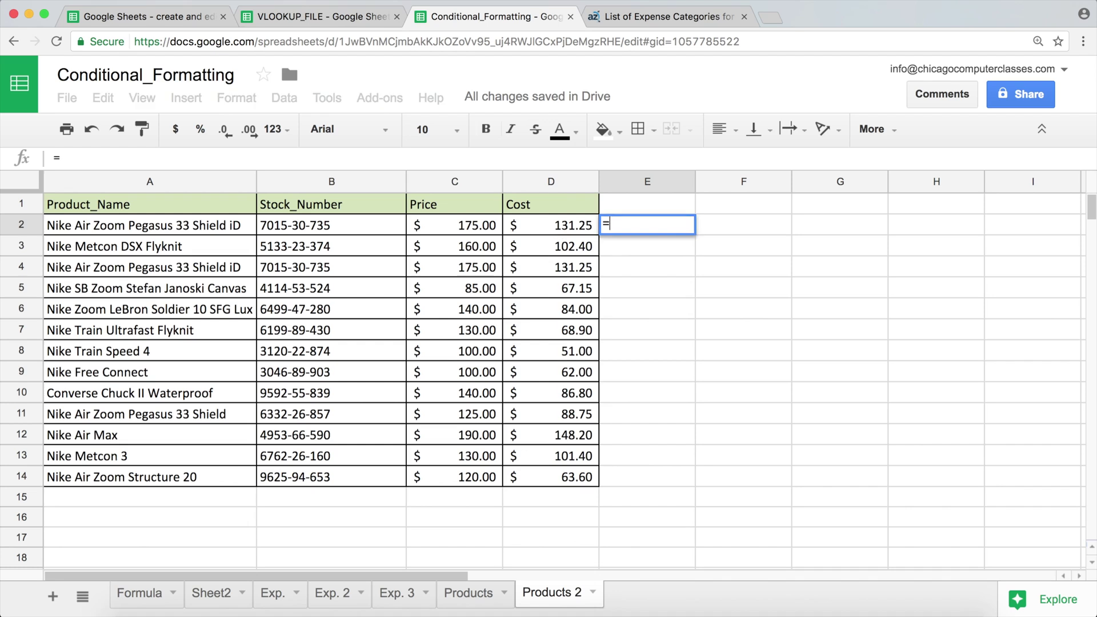
click(545, 228)
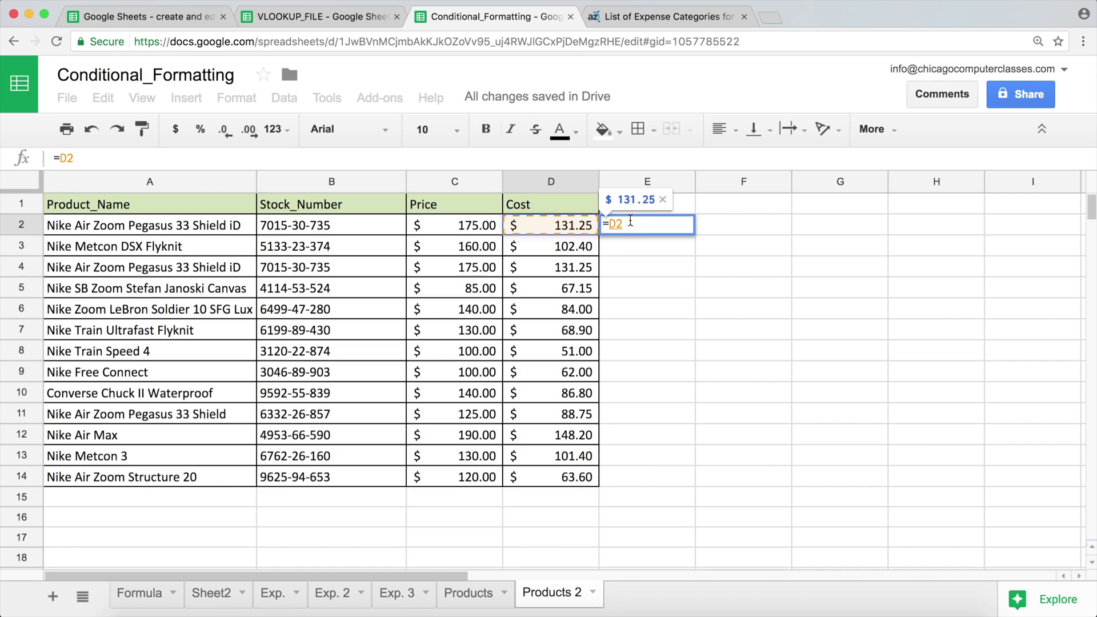
text(>100)
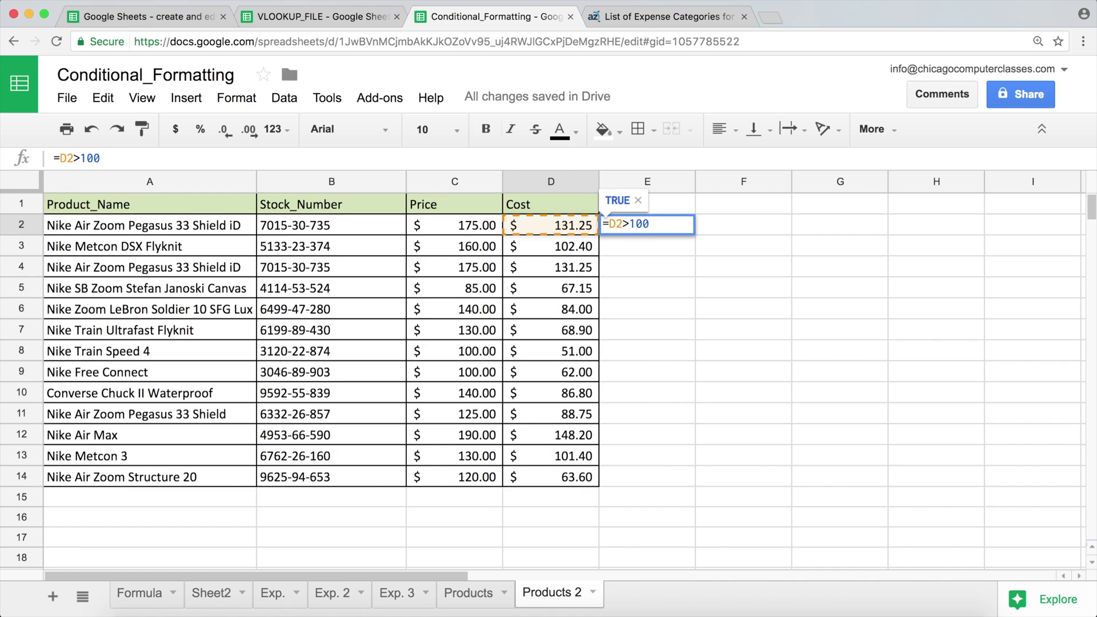
key(Return)
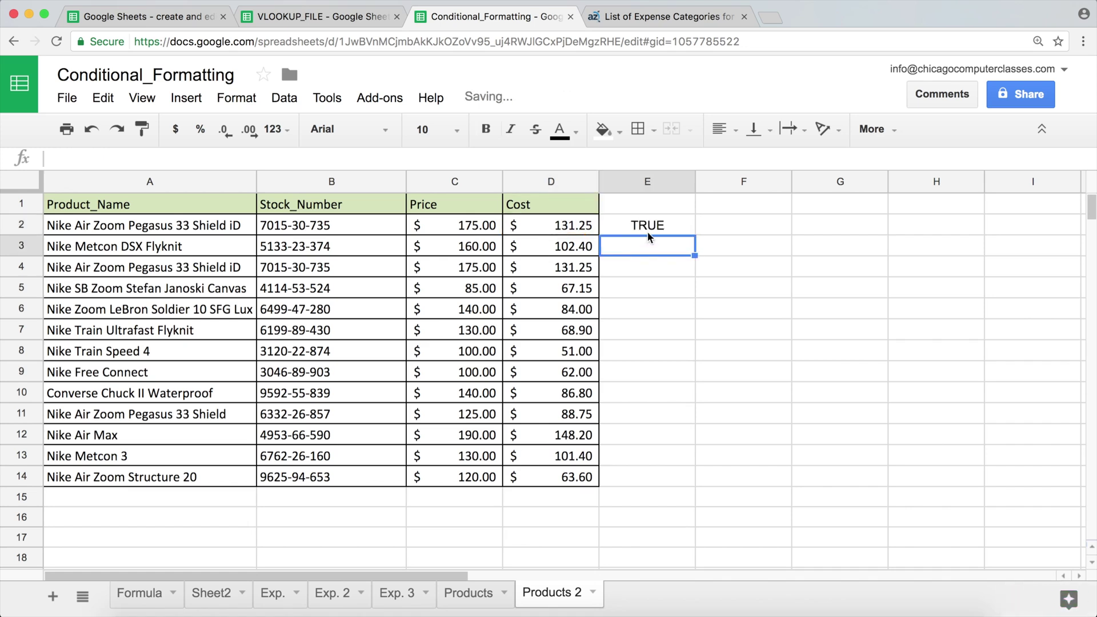
click(647, 231)
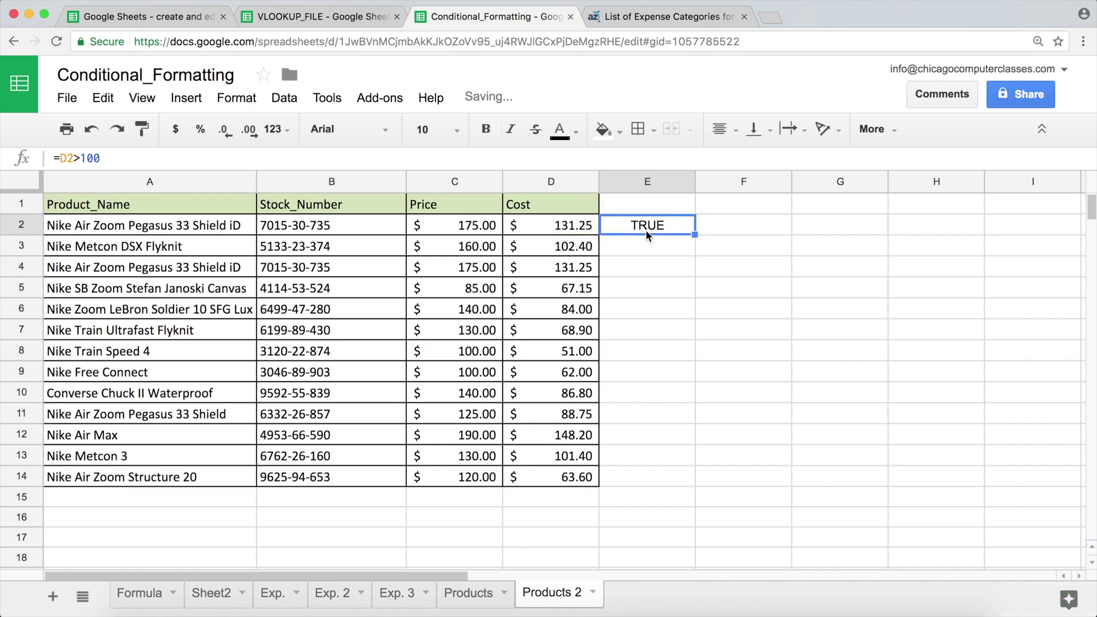
double_click(695, 236)
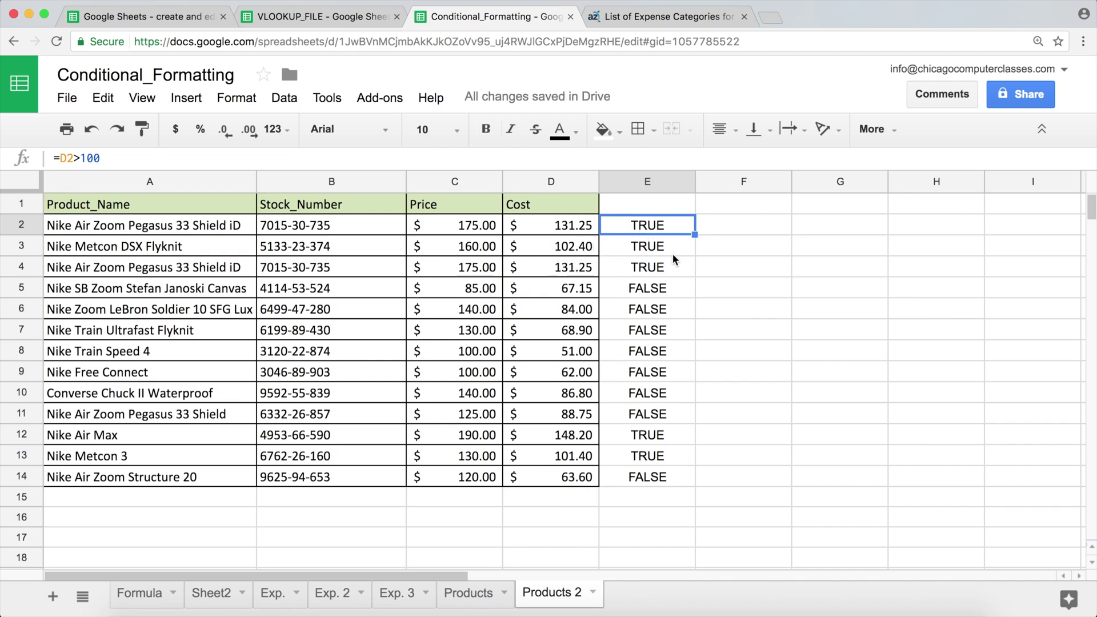
- Review the Cost values in D2:D14, the product table A2:D14 and the comparison formula in E2
drag(547, 228, 544, 479)
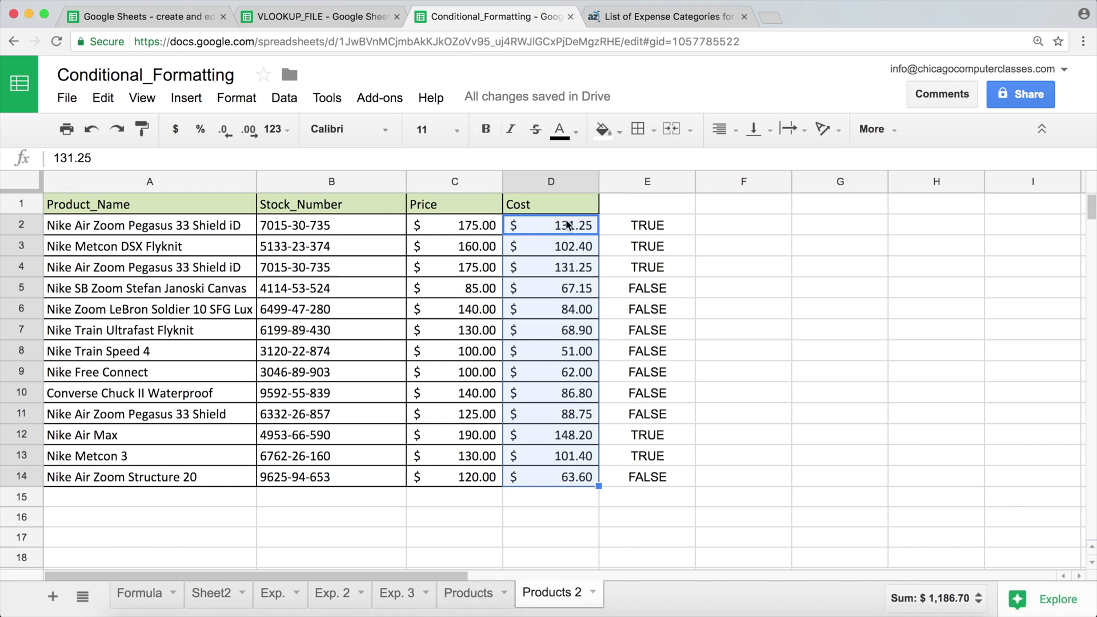
click(691, 225)
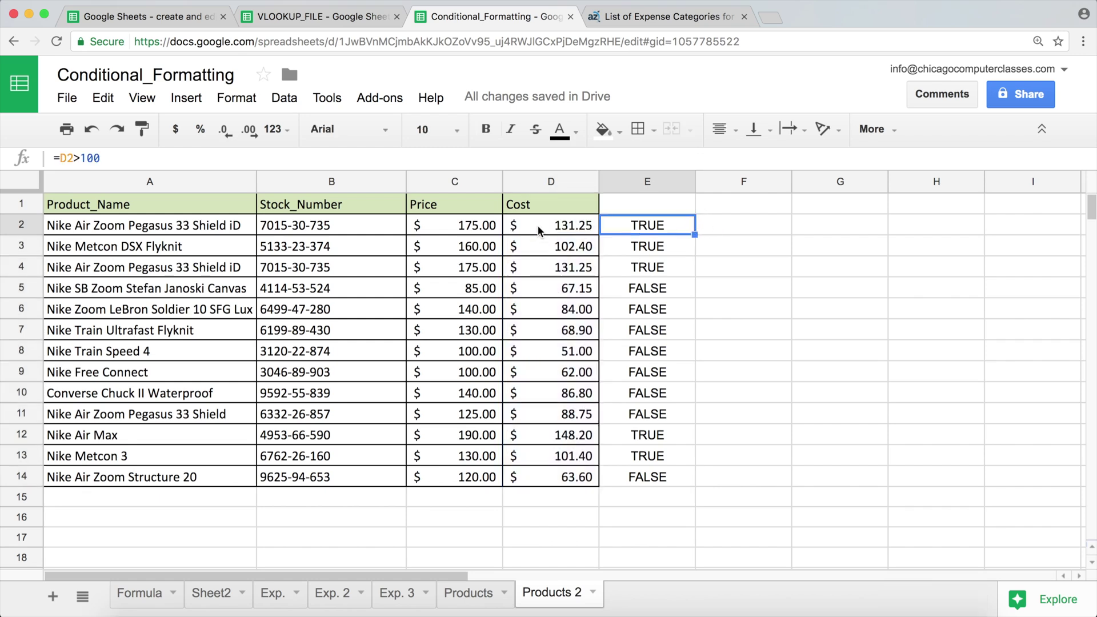
drag(108, 228, 550, 477)
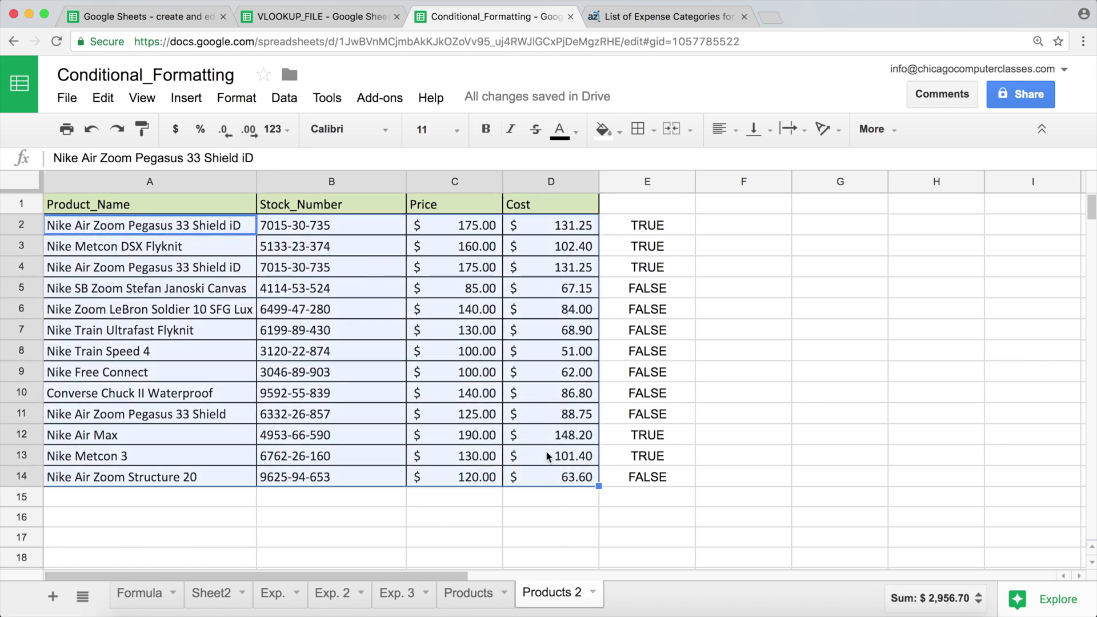
click(638, 226)
double_click(637, 223)
drag(652, 224, 554, 220)
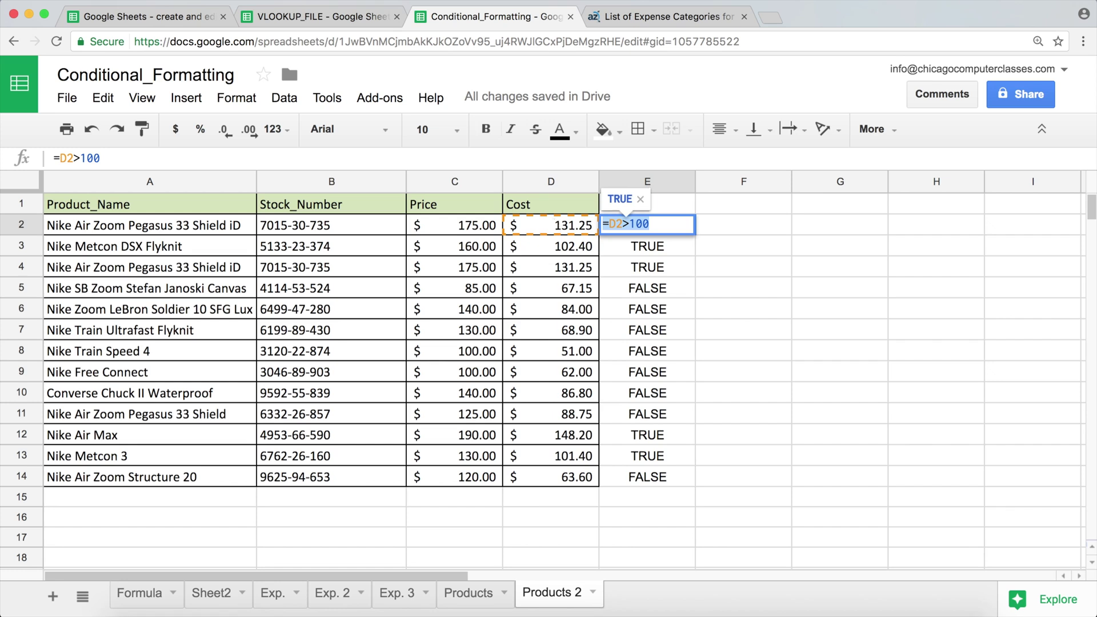
key(Escape)
- Try a conditional formatting rule on A2:D14 using the custom formula =D2>100
drag(90, 223, 567, 478)
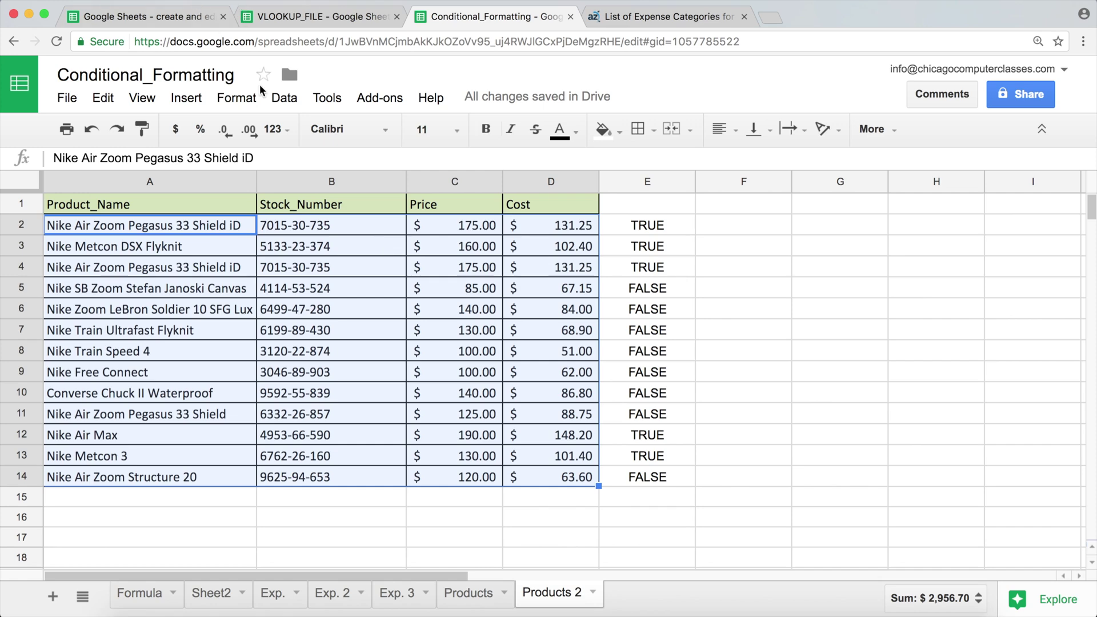
click(245, 102)
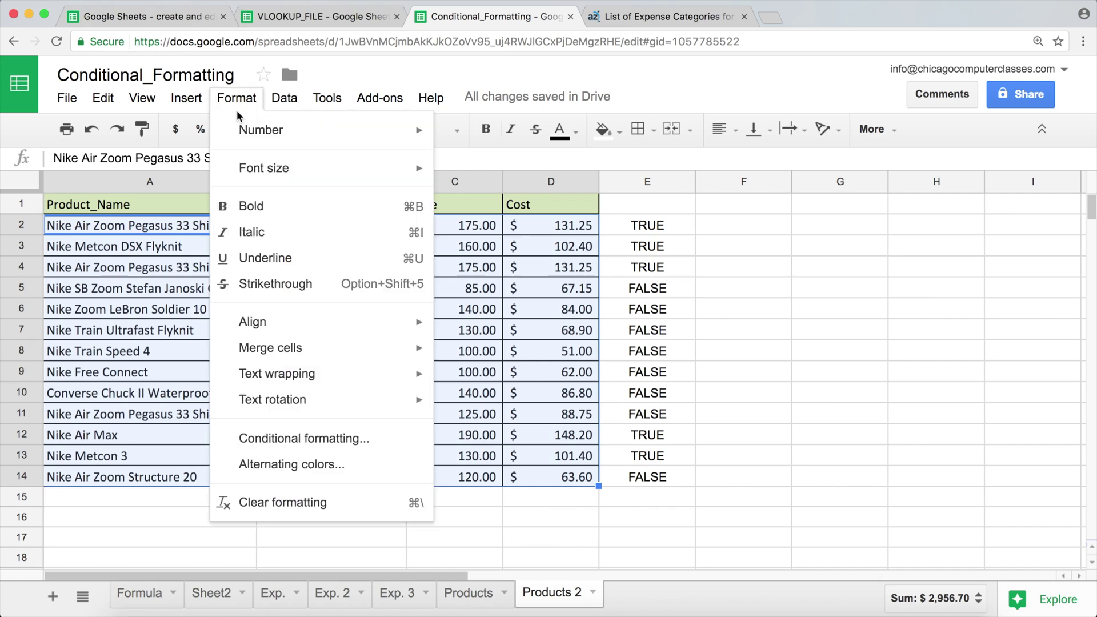
click(340, 451)
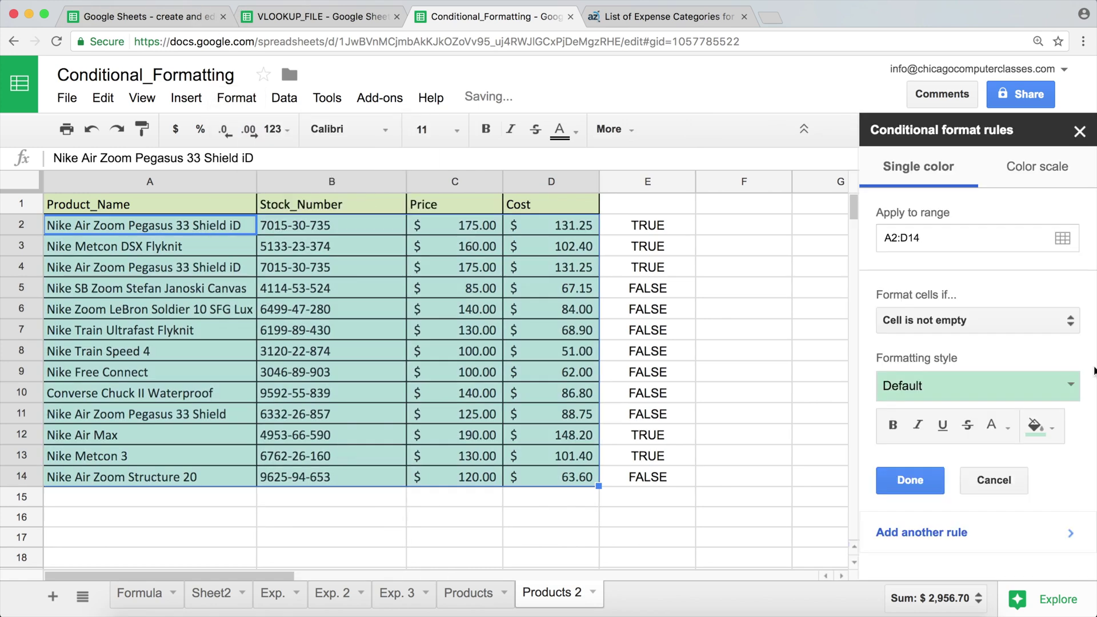
click(991, 321)
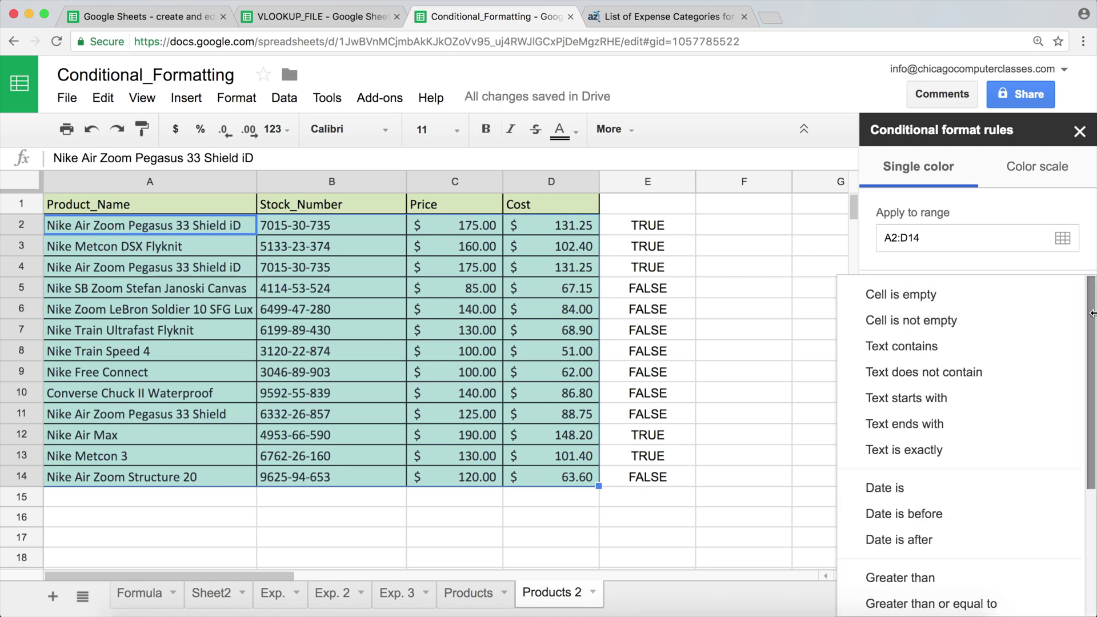
drag(1092, 314, 1087, 451)
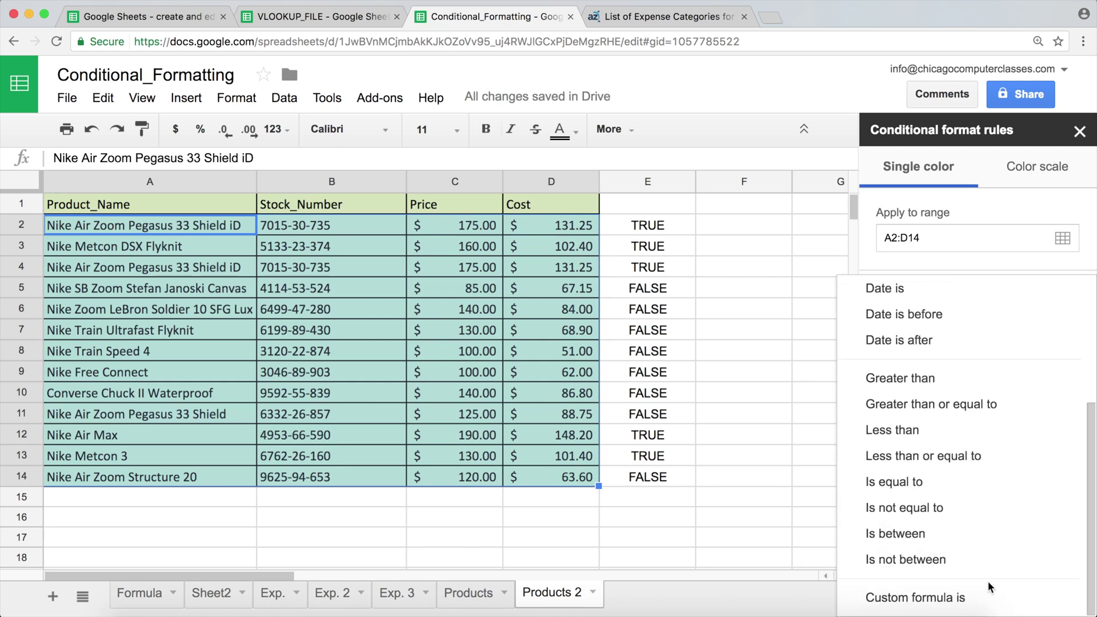
click(964, 602)
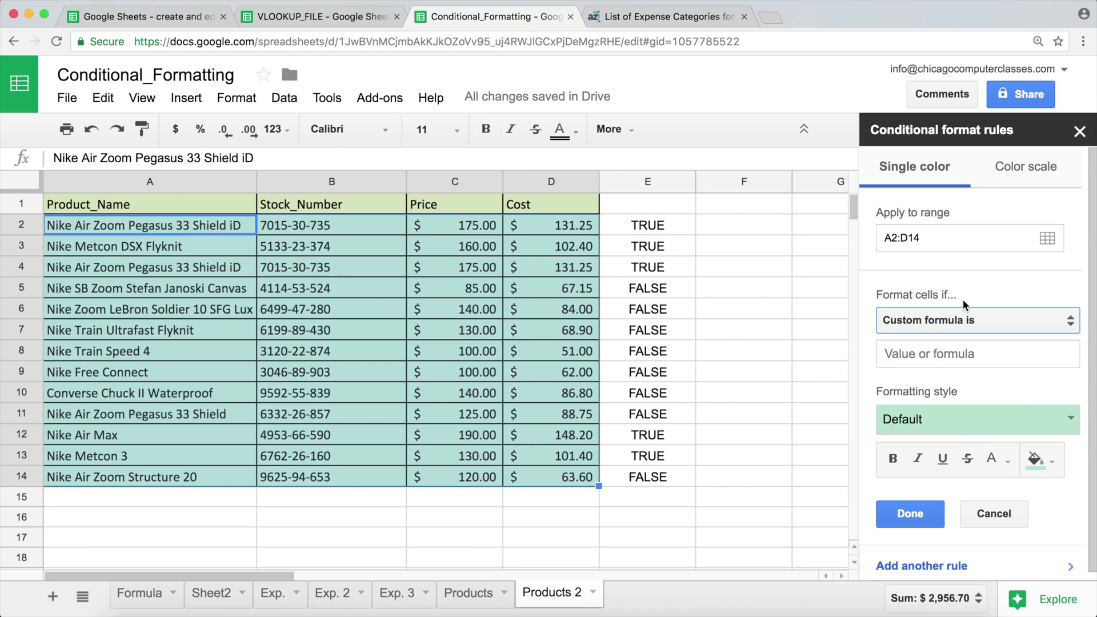
click(916, 356)
text(=D2>100)
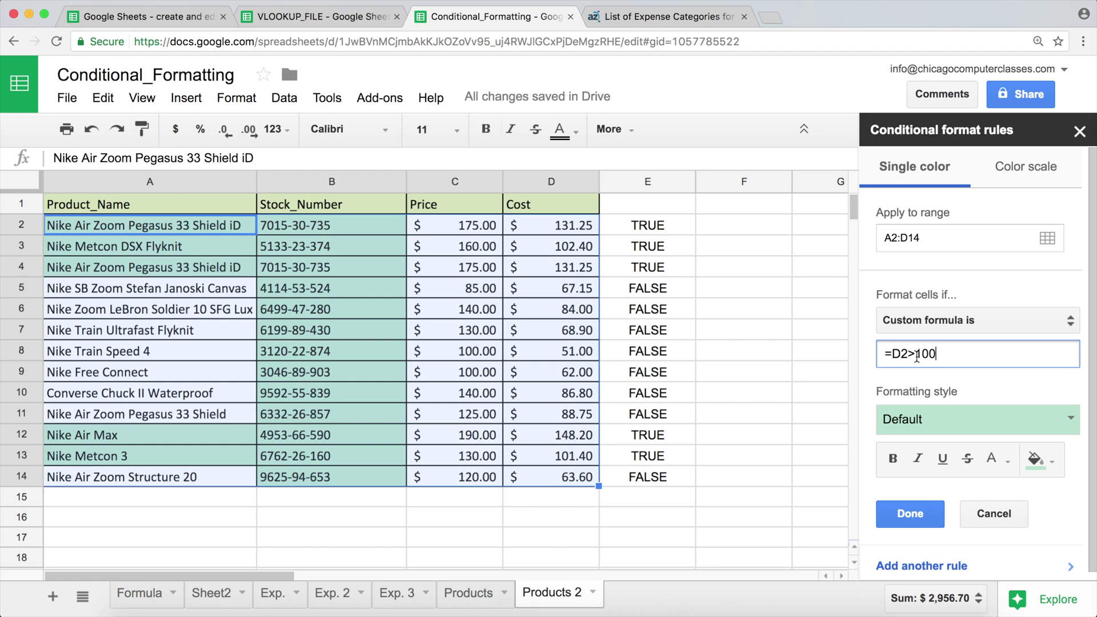
- Try the light red fill preset for the rule, then cancel the rule and close the conditional formatting settings
click(997, 419)
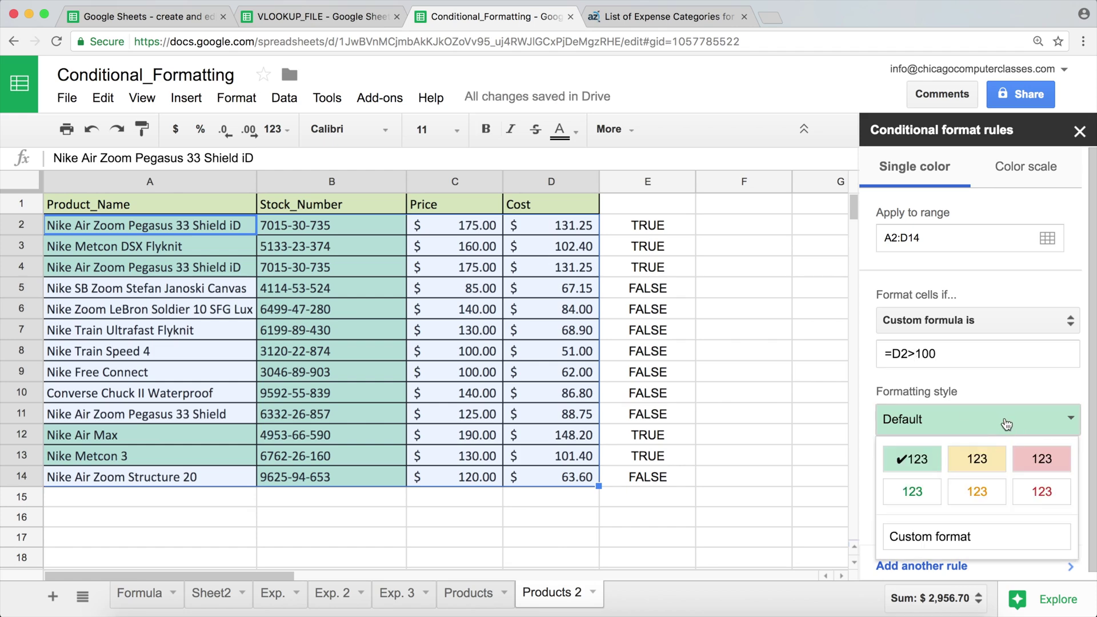
click(1039, 457)
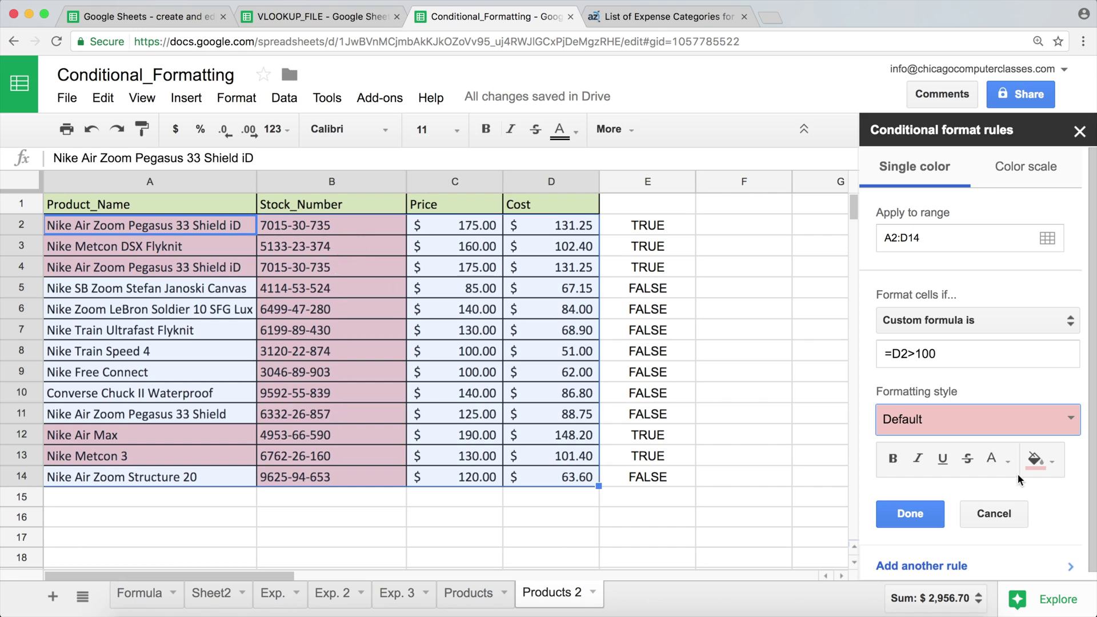
click(1003, 517)
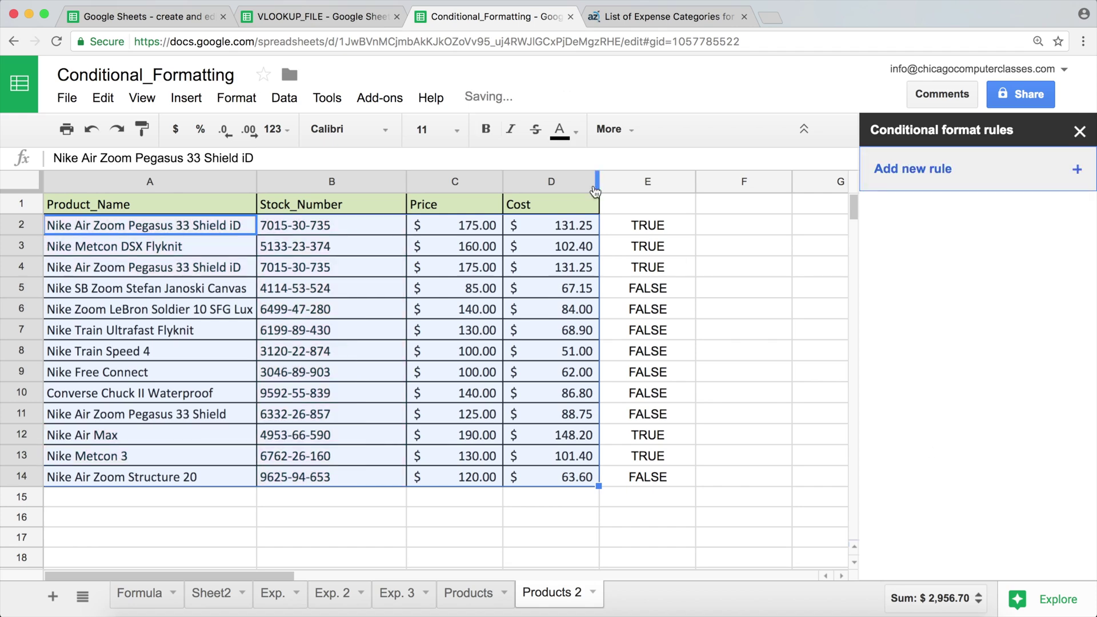
click(1079, 131)
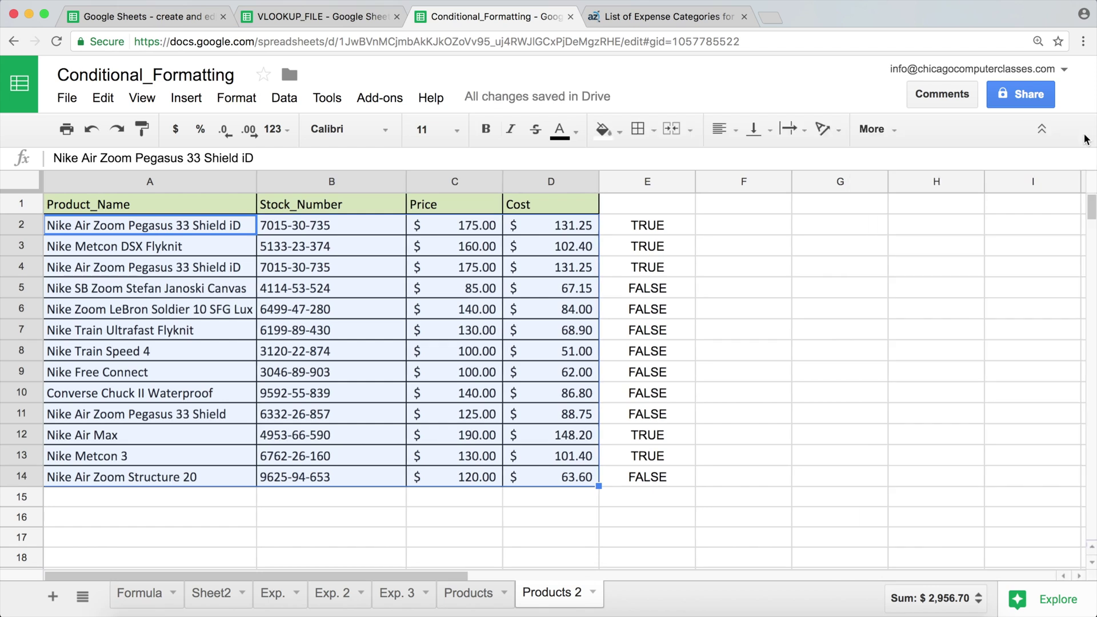
- Narrow the Stock_Number column slightly and select the product data A2:D14
drag(675, 227, 817, 481)
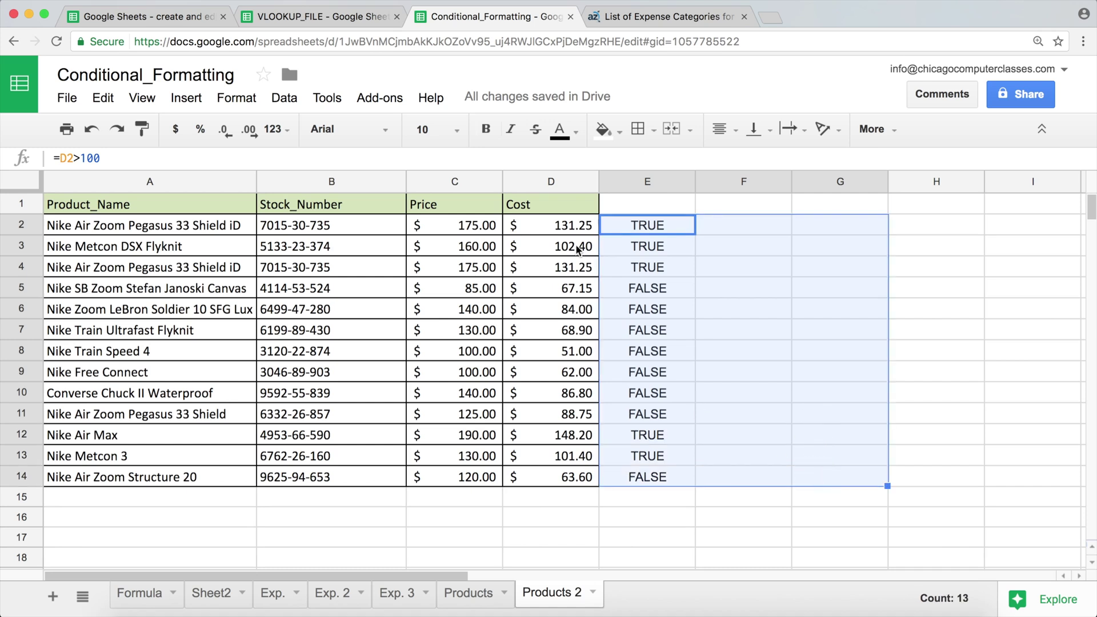
drag(625, 230, 748, 266)
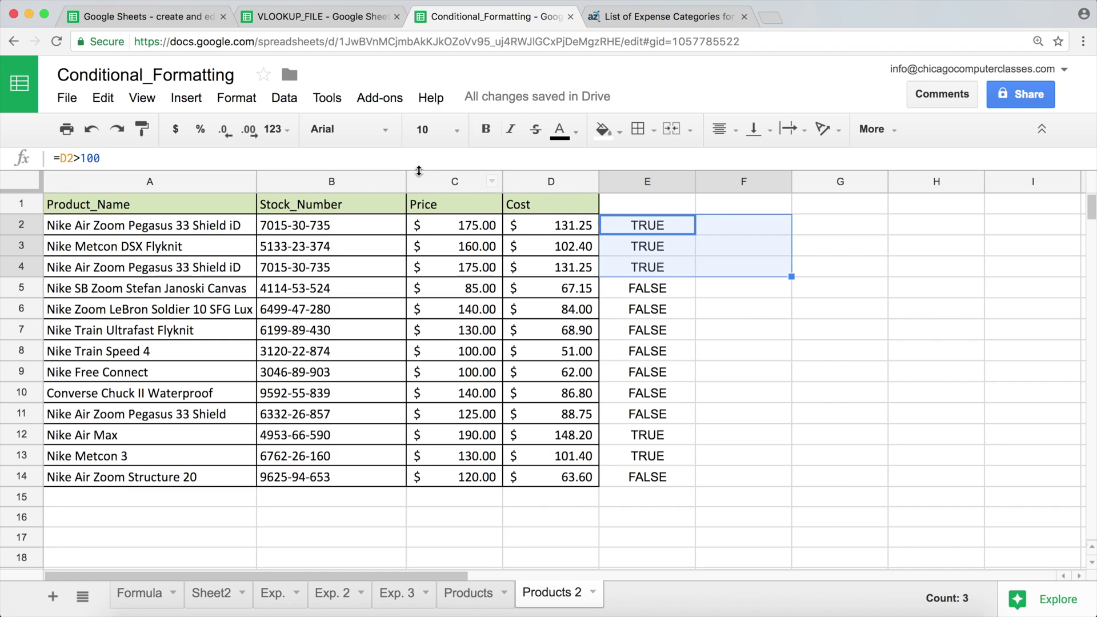
drag(405, 179, 375, 179)
drag(147, 224, 516, 479)
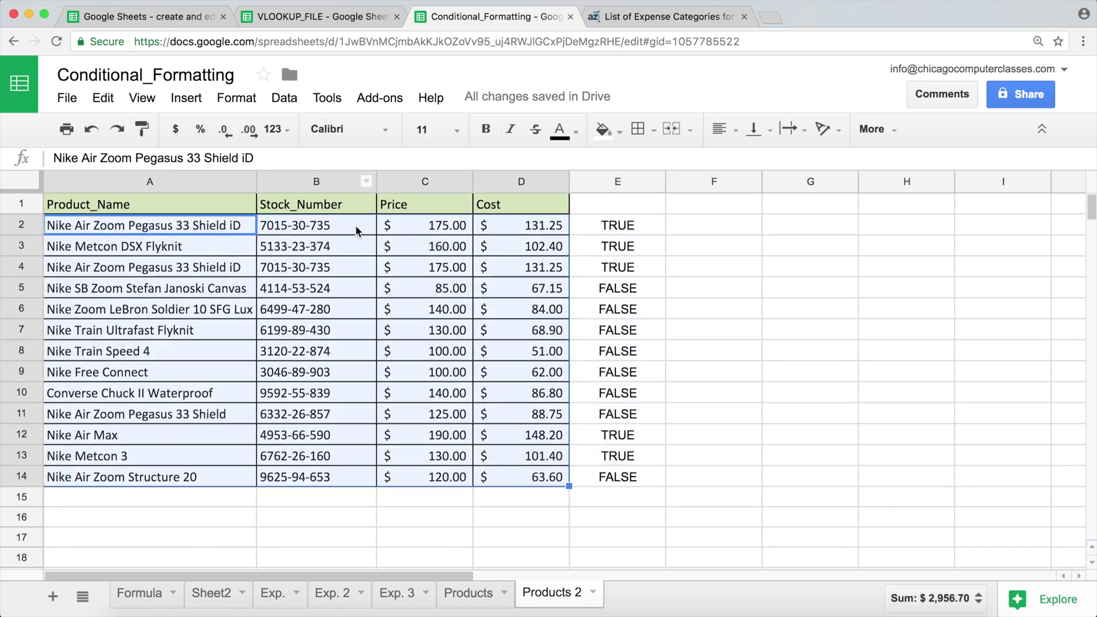
- Apply all borders to the range E2:H14 beside the product table
drag(644, 224, 918, 486)
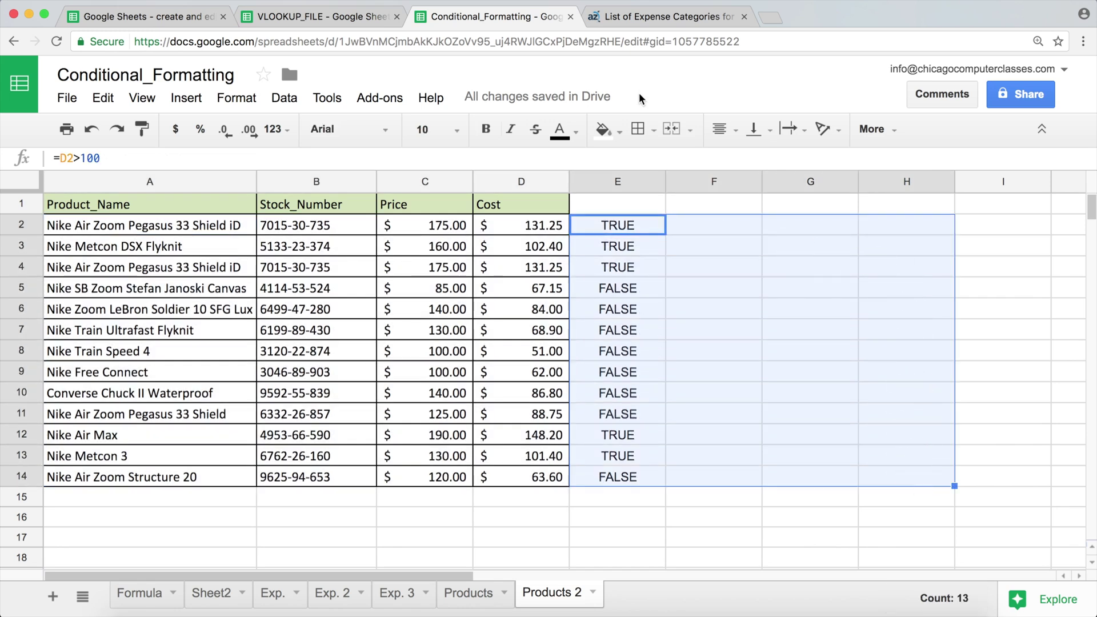
click(645, 129)
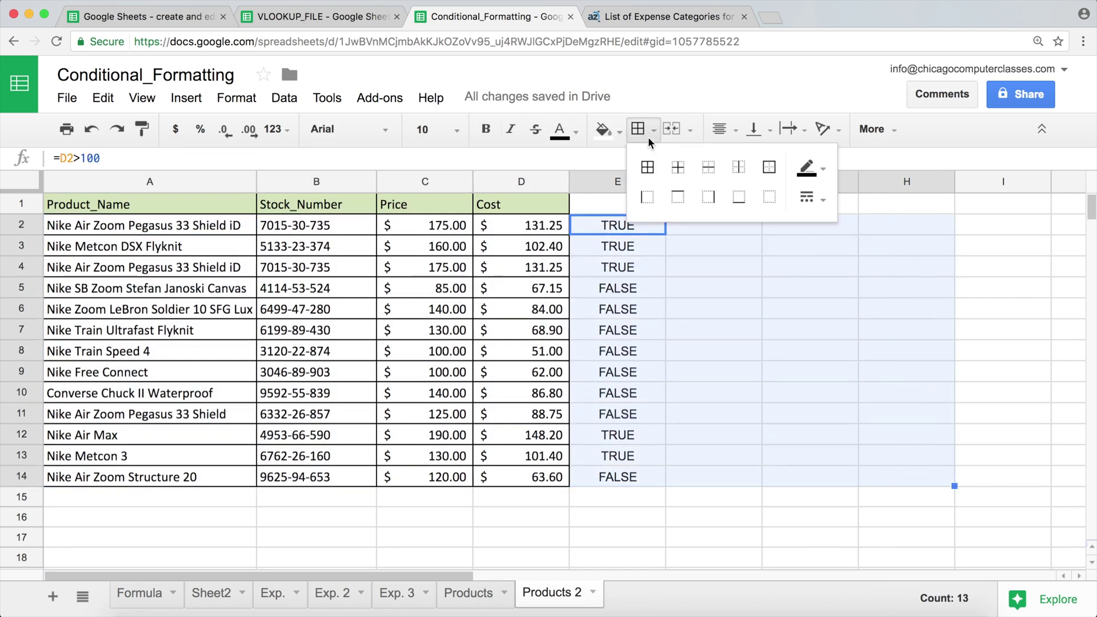
click(647, 169)
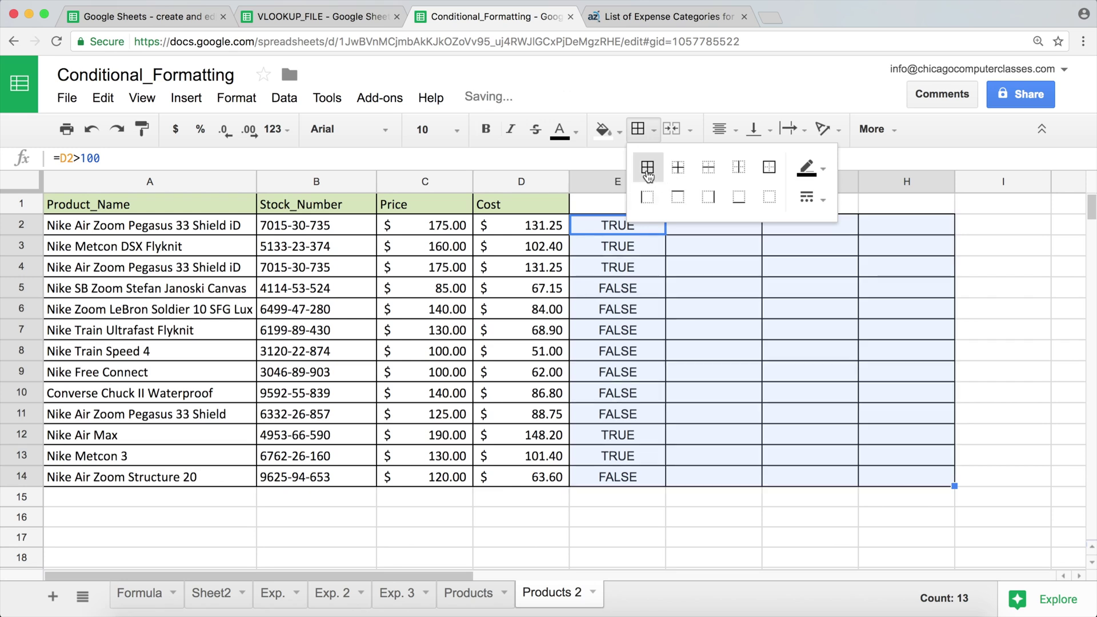
click(656, 309)
mouse_move(616, 228)
mouse_down()
mouse_move(649, 238)
mouse_move(920, 431)
mouse_move(930, 481)
mouse_up()
click(630, 223)
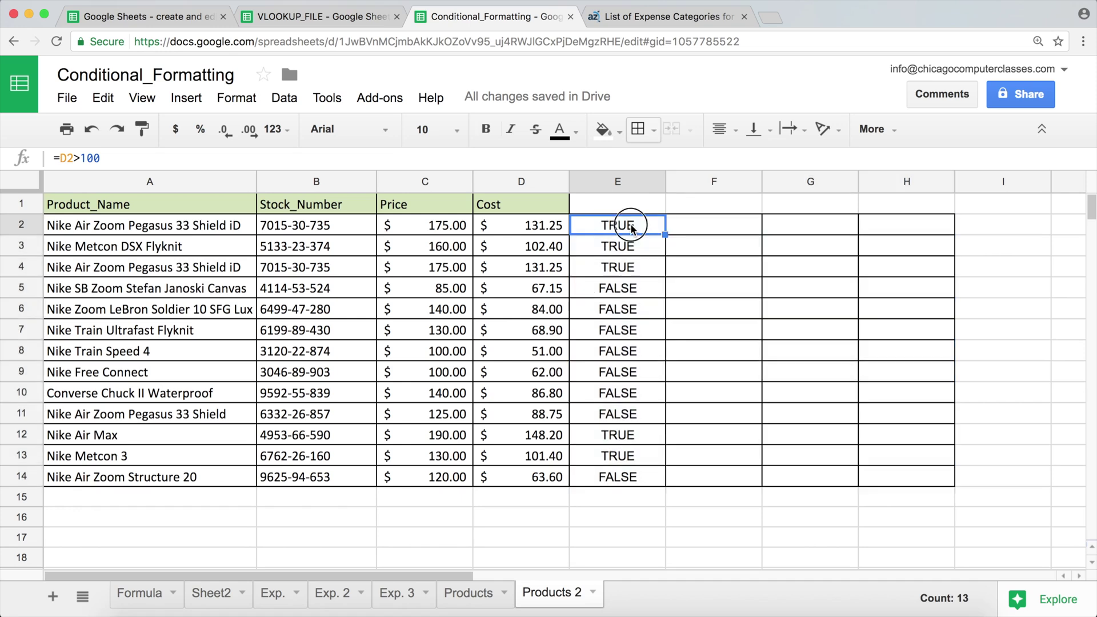
- Try filling the formula =D2>100 from E2 across the whole helper range E2:H14
drag(664, 233, 959, 490)
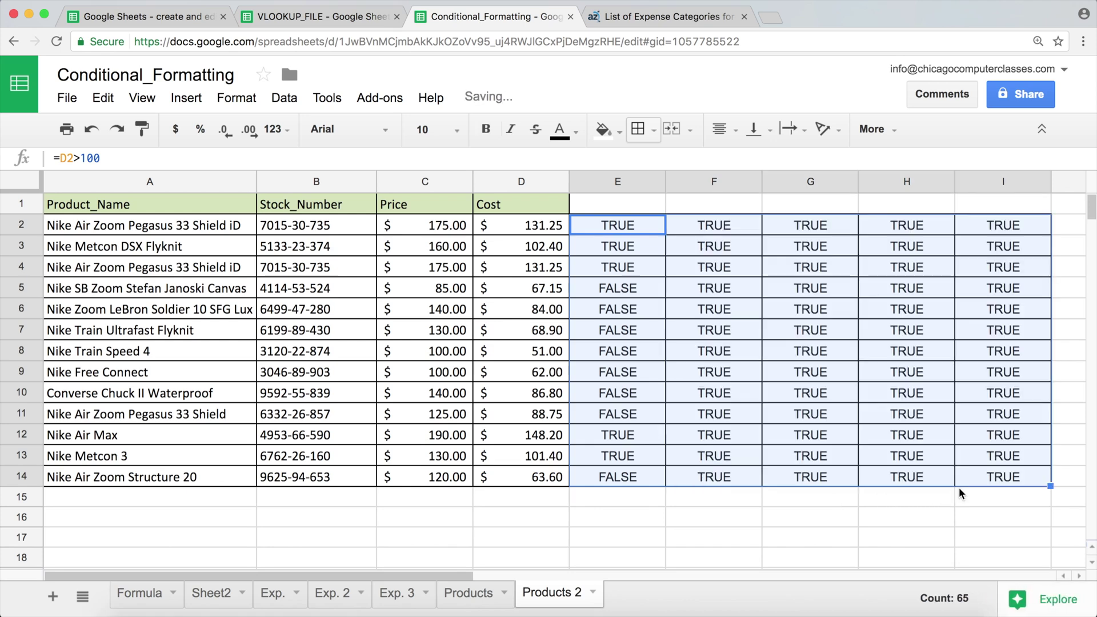
key(super+z)
drag(666, 487, 950, 486)
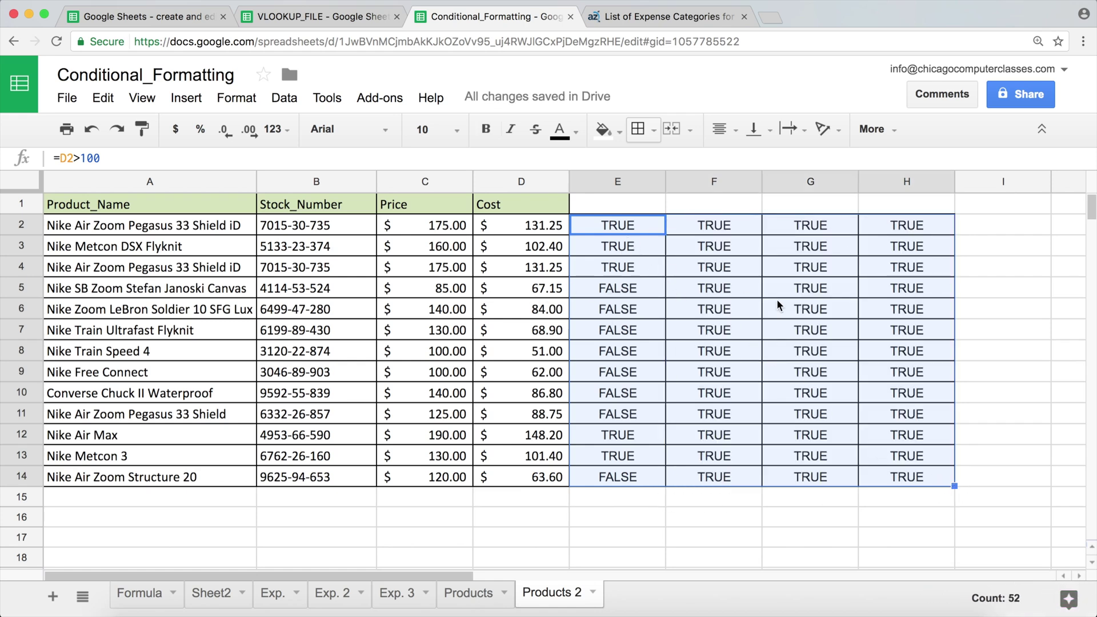
- Compare the helper results across columns E to H for rows 2 and 5
click(607, 225)
drag(911, 227, 636, 230)
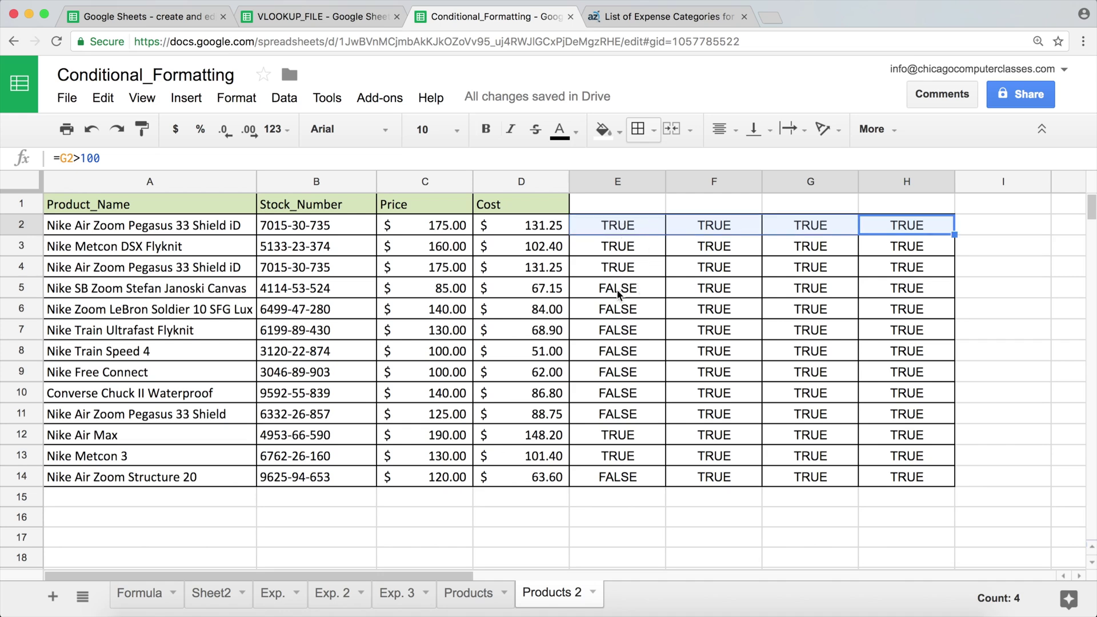
click(618, 289)
drag(604, 290, 906, 286)
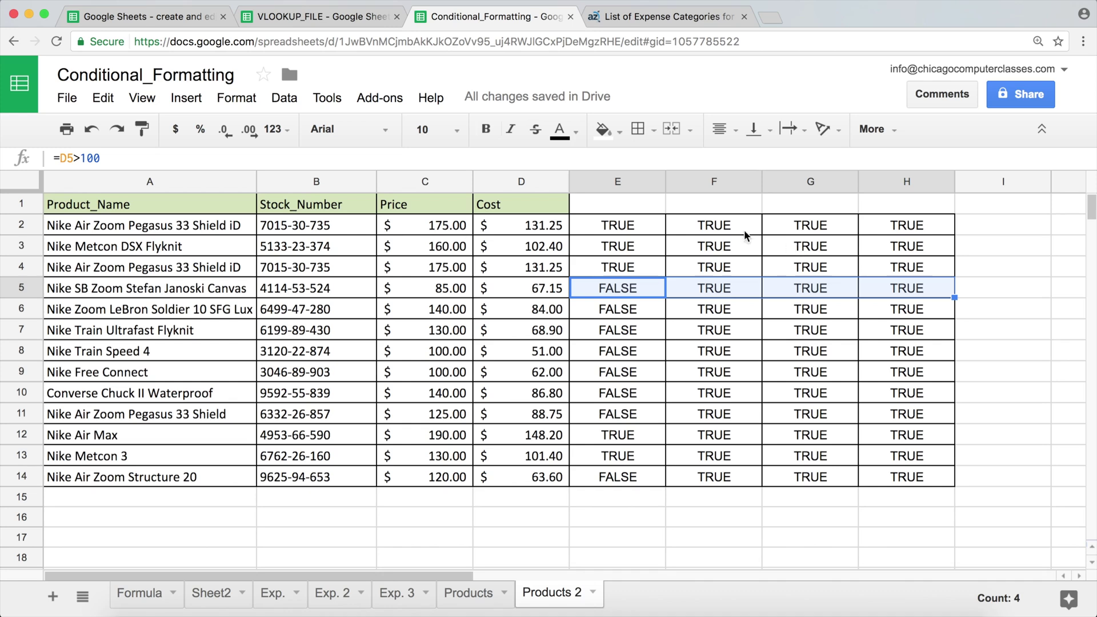
- Change the formula in E2 to =$D2>100 and fill it across the range E2:H14
double_click(615, 227)
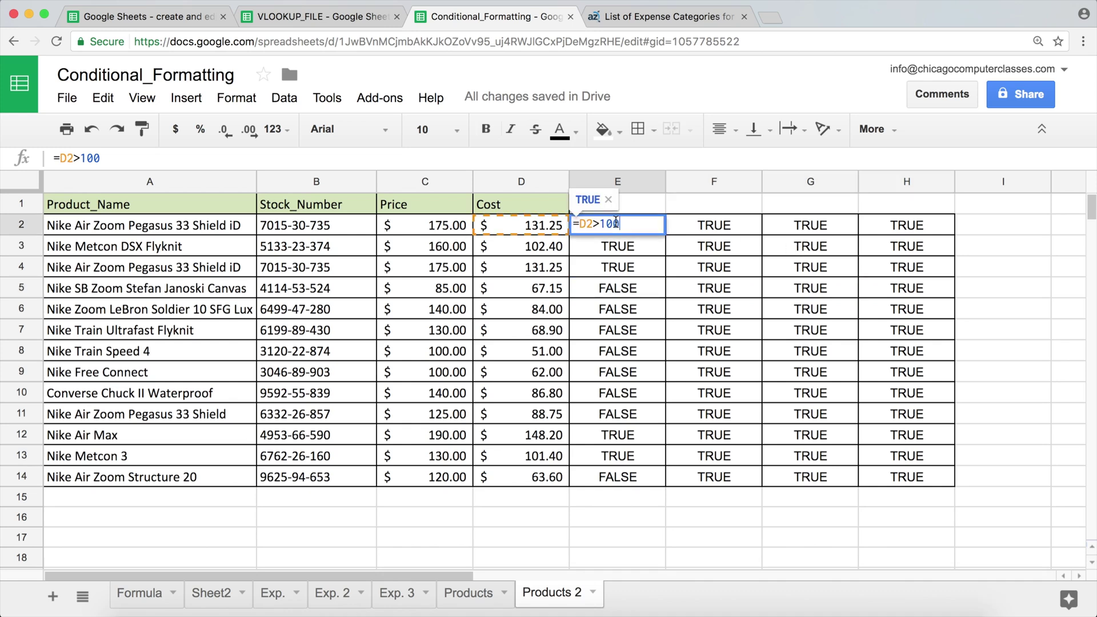
click(581, 225)
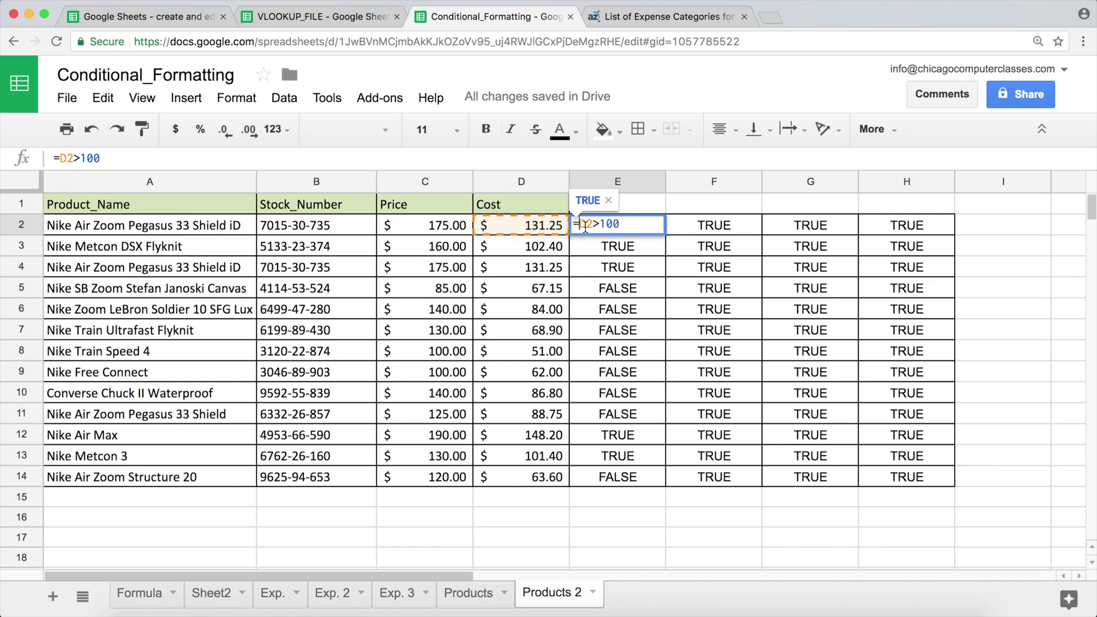
text($)
drag(593, 225, 581, 227)
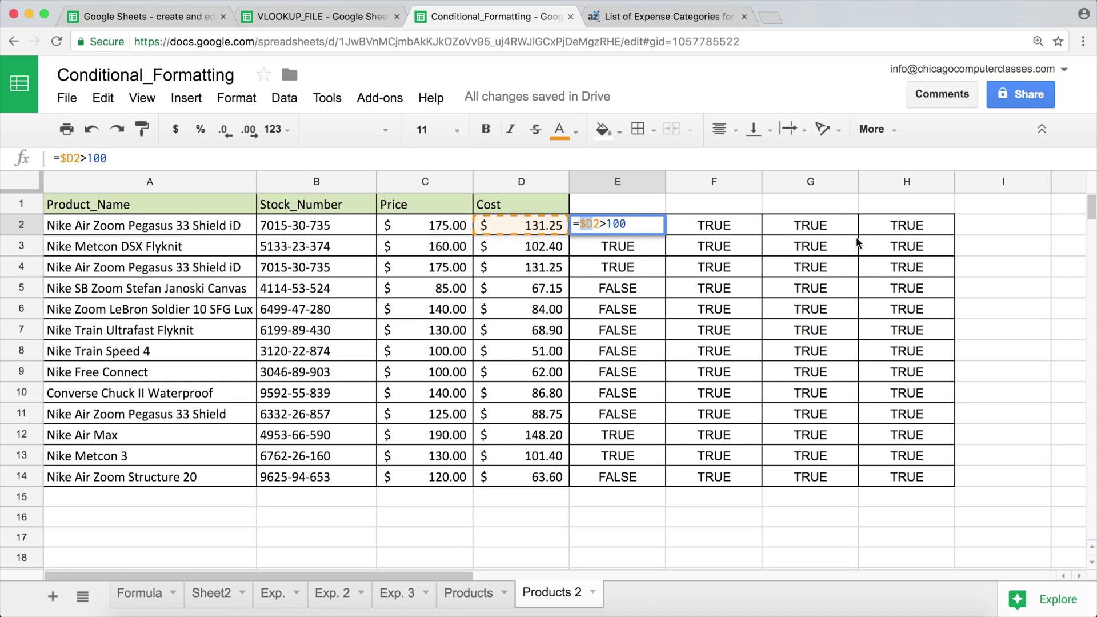
key(Return)
click(650, 228)
drag(664, 234, 939, 483)
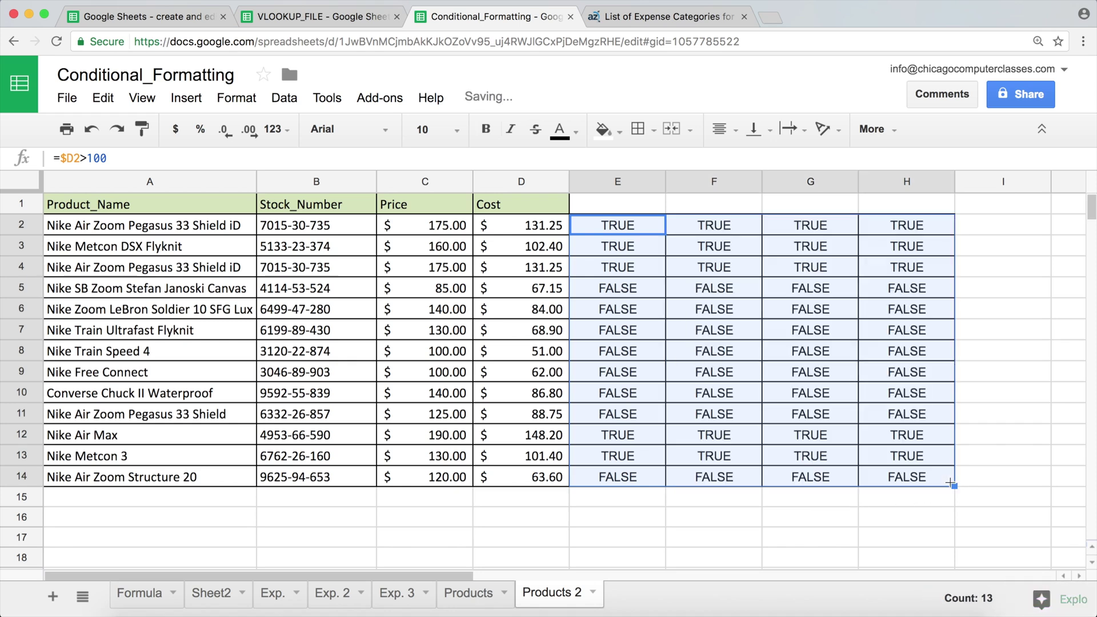
- Review the groups of TRUE and FALSE rows in the helper range E2:H14
drag(638, 225, 904, 274)
drag(612, 285, 913, 416)
drag(634, 437, 925, 462)
drag(635, 477, 906, 477)
- Inspect the formula in E2 without changing it and match it against product cell A2
click(631, 226)
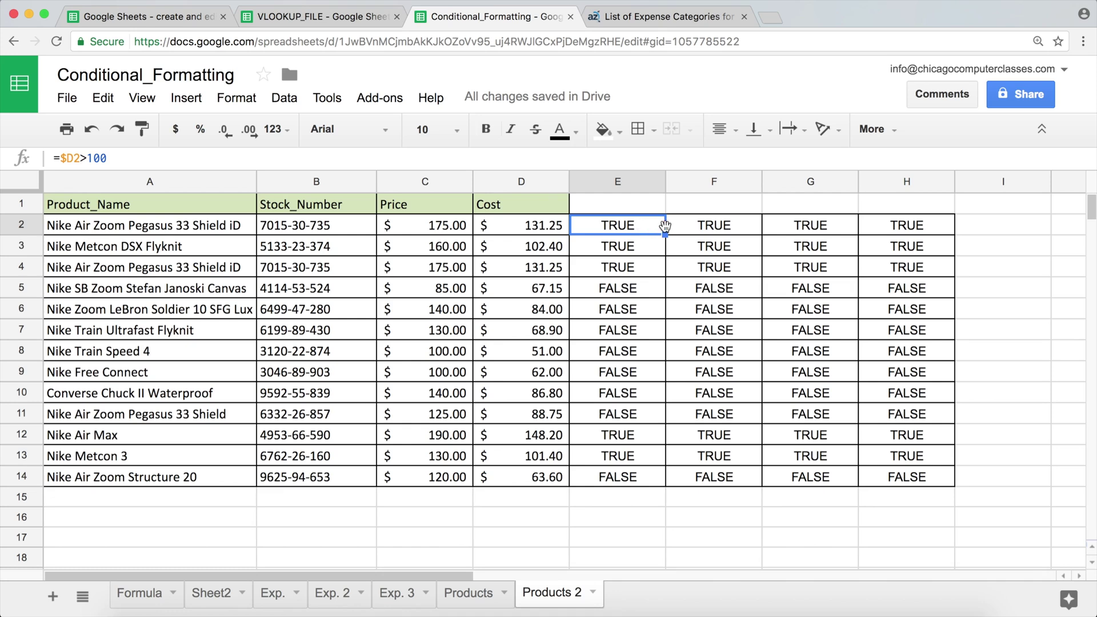
double_click(622, 224)
drag(639, 223, 551, 222)
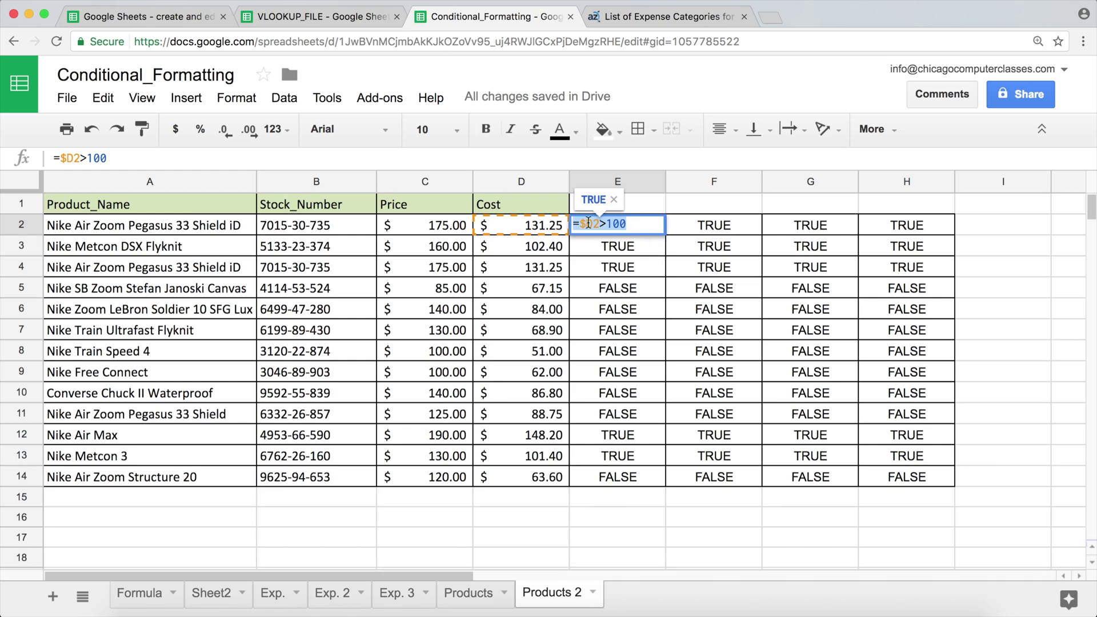
key(Escape)
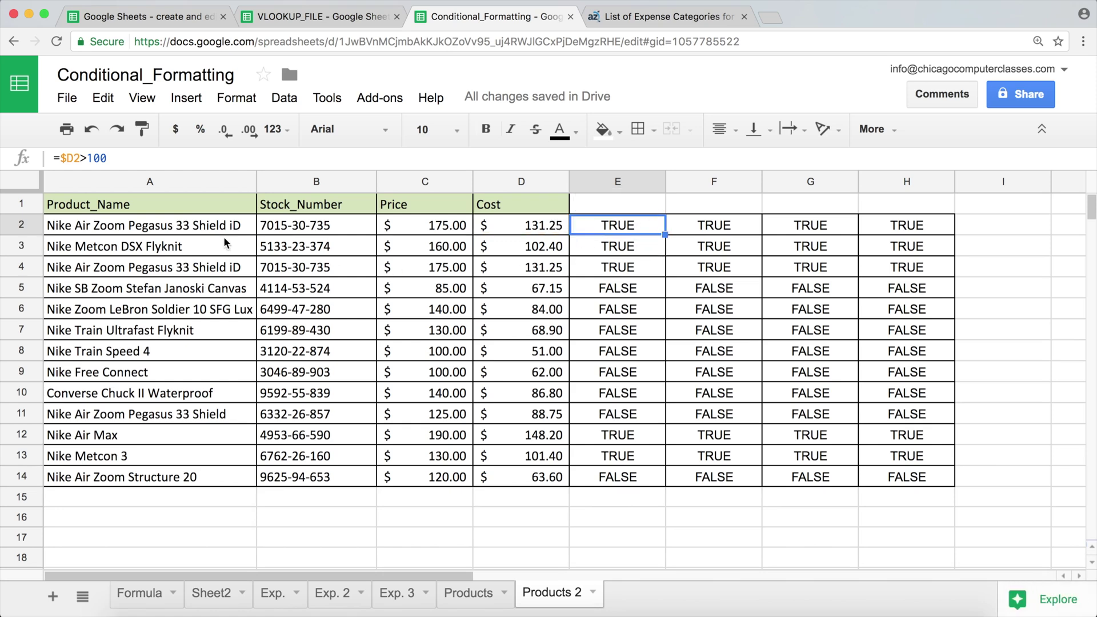
click(85, 229)
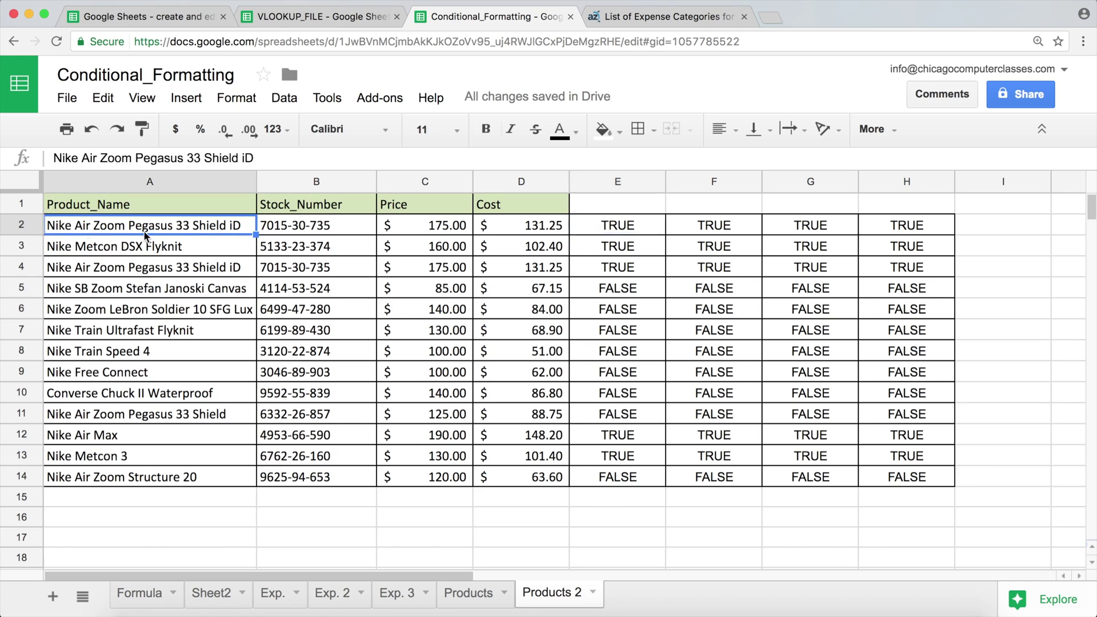
click(615, 229)
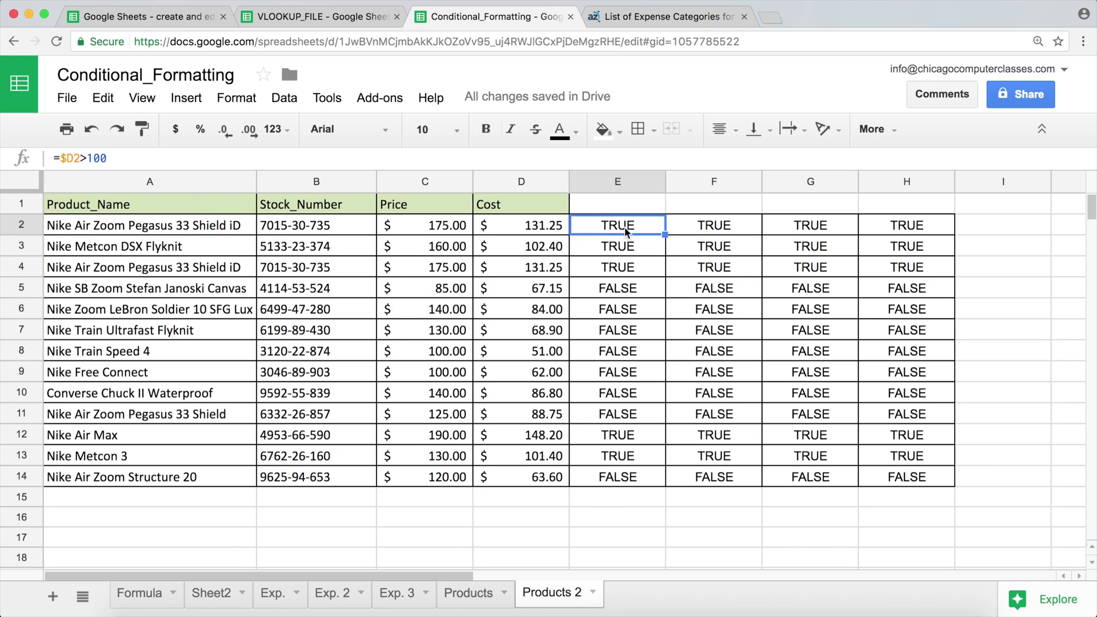
- Create a conditional formatting rule on A2:D14 with the custom formula =$D2>100
drag(67, 230, 520, 476)
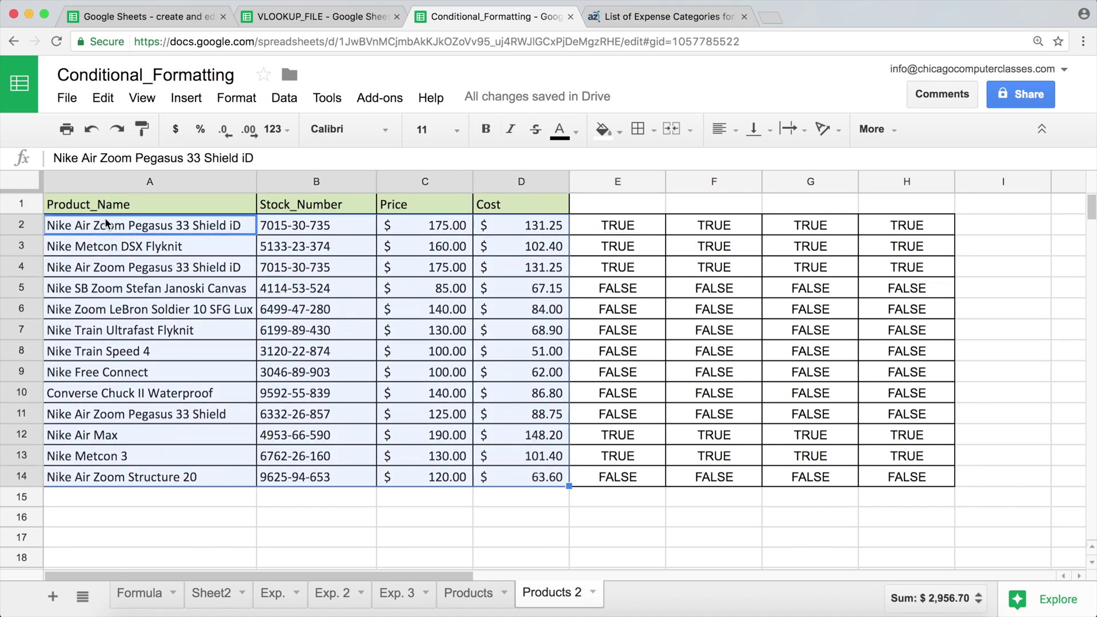
click(236, 98)
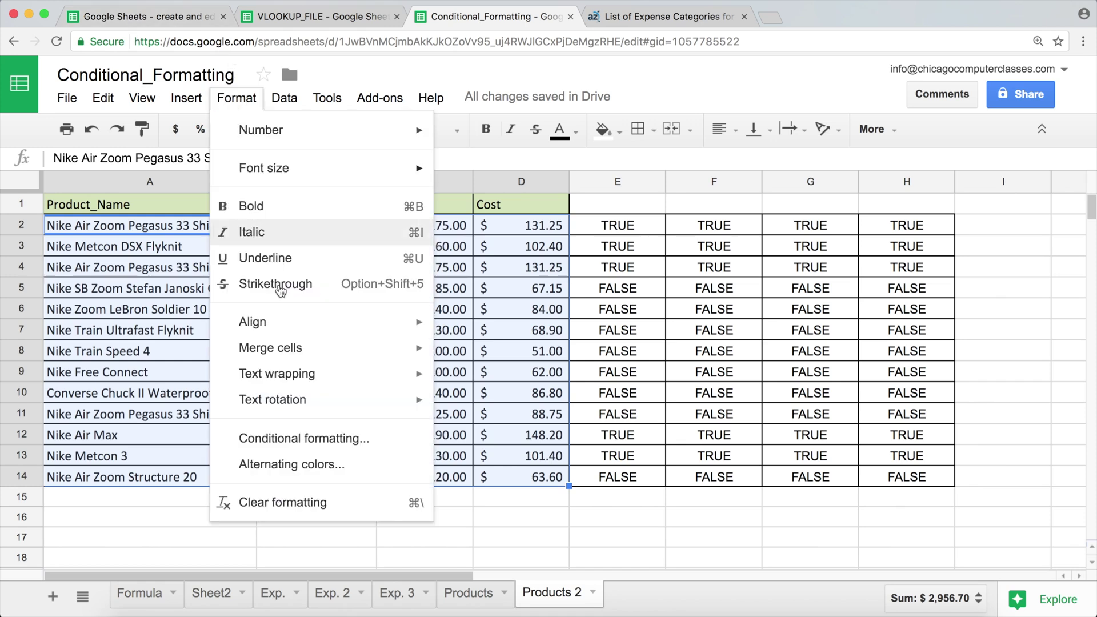
click(297, 439)
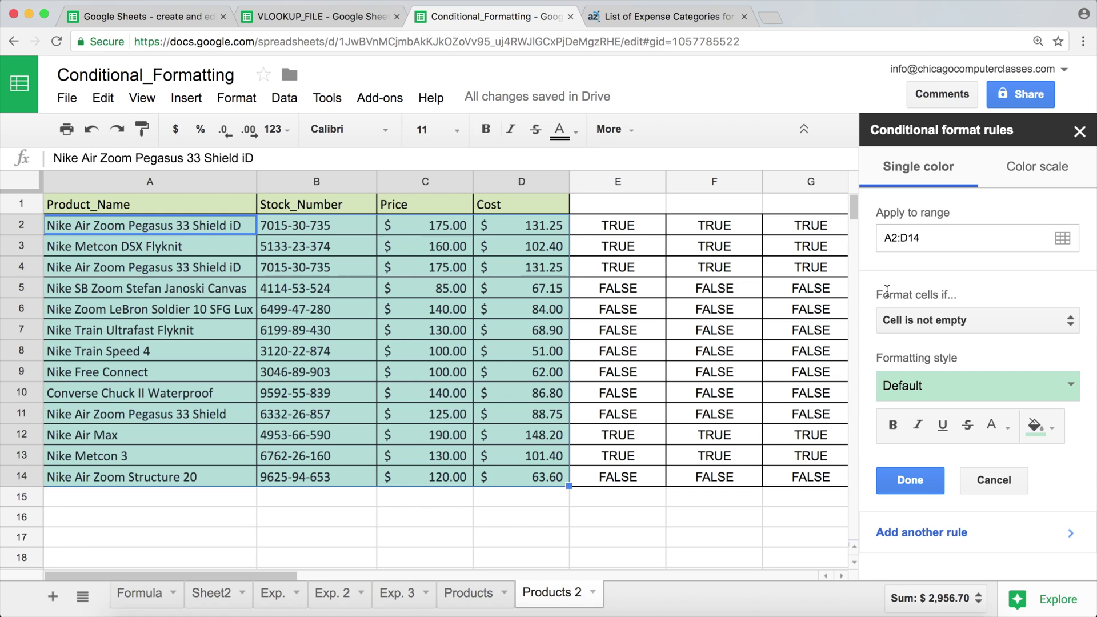
click(899, 319)
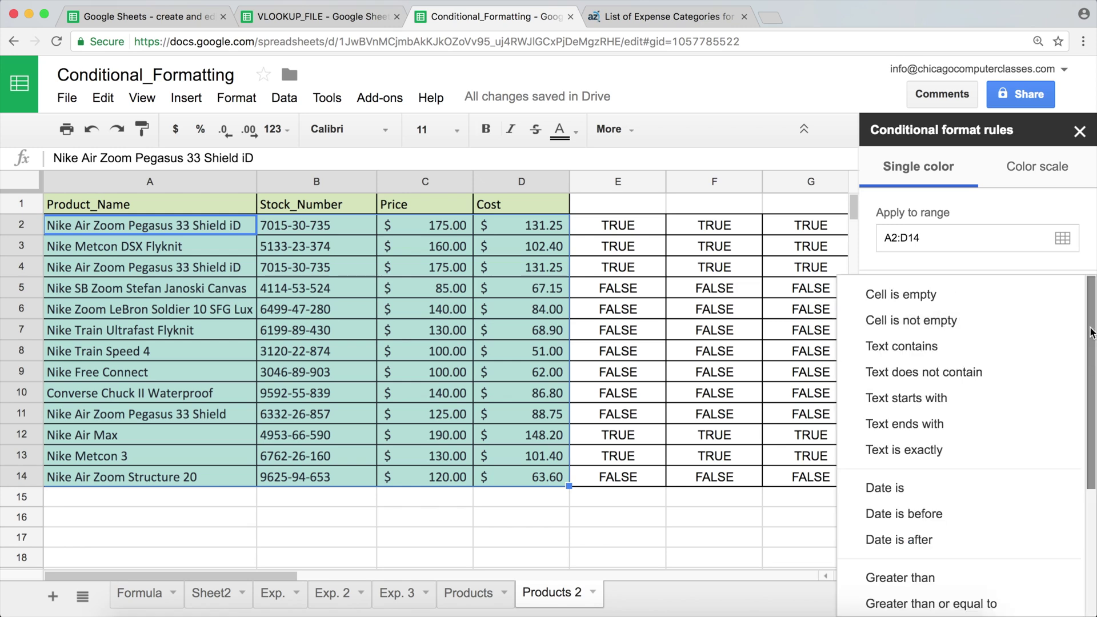
scroll(1088, 378, down, 3)
scroll(1088, 378, down, 3)
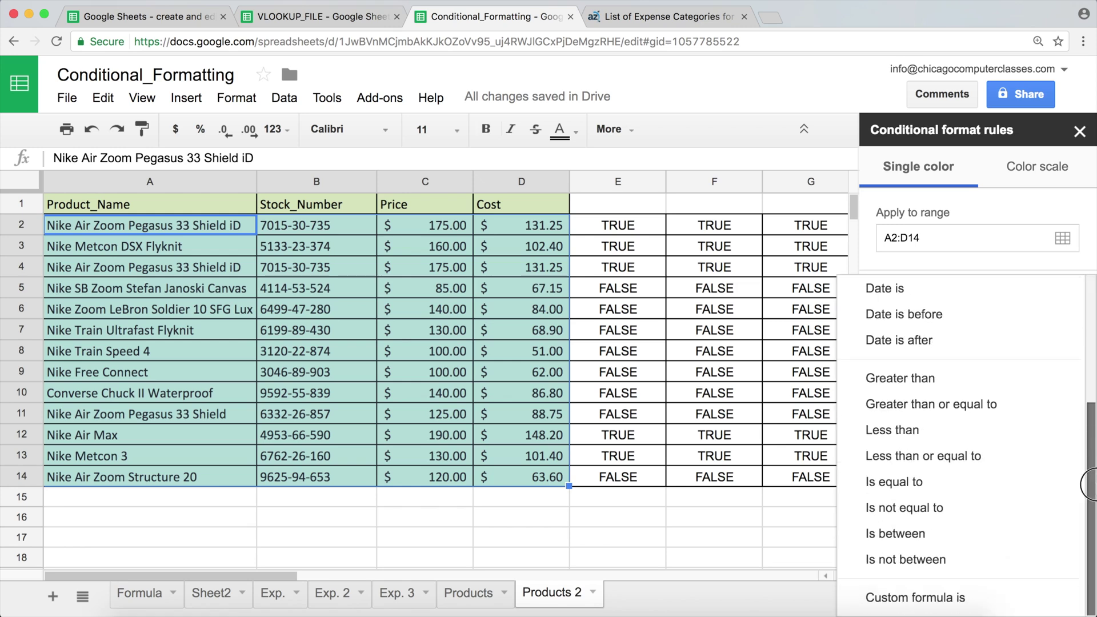
click(956, 595)
click(909, 359)
text(=$D2>100)
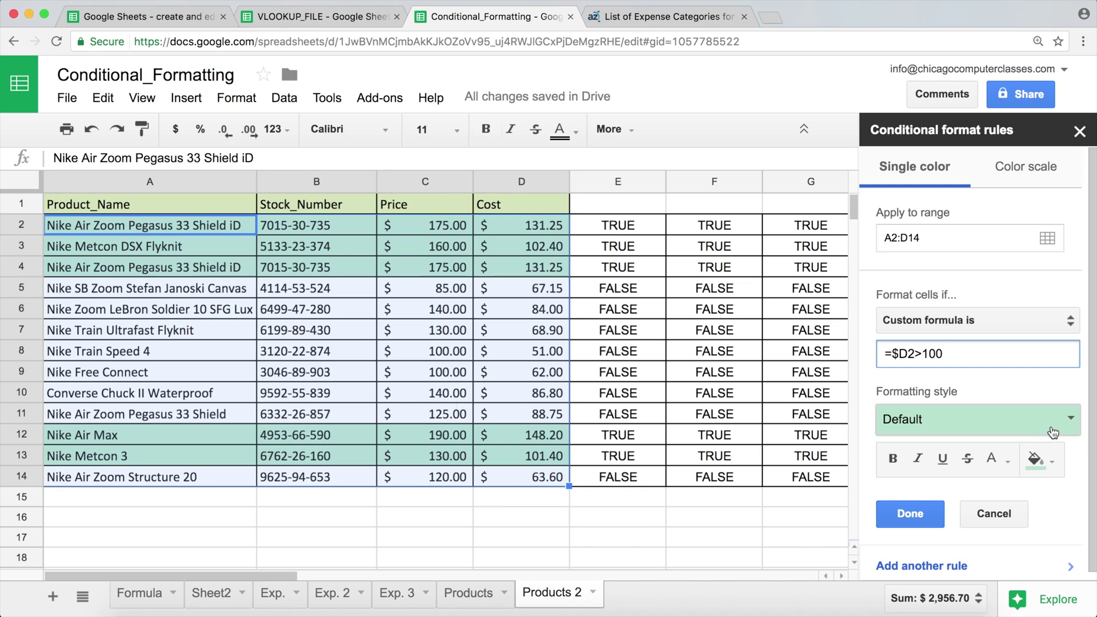
- Give the rule the light yellow fill preset, save it and close the conditional formatting settings
click(1054, 423)
click(982, 458)
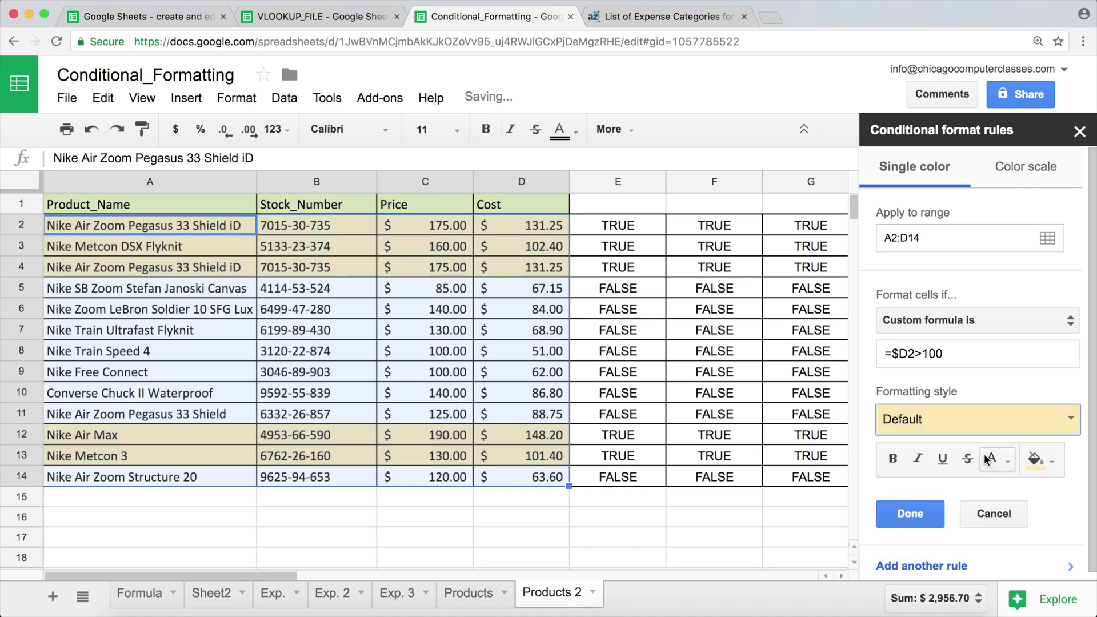
click(909, 512)
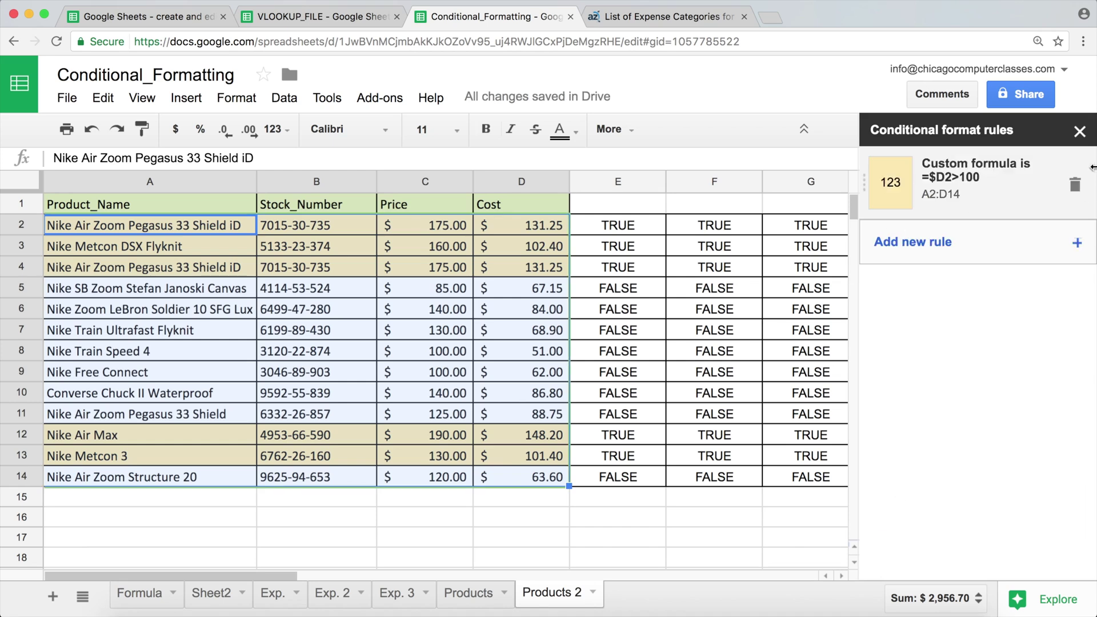
click(1079, 132)
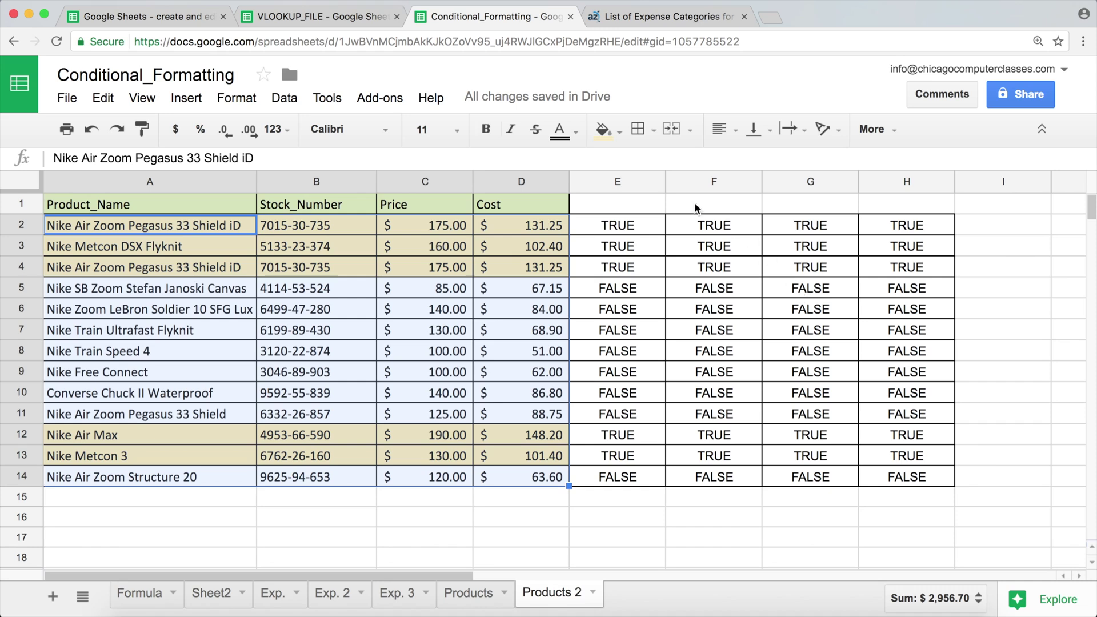
- Delete the helper columns E to H
click(643, 179)
drag(642, 179, 910, 180)
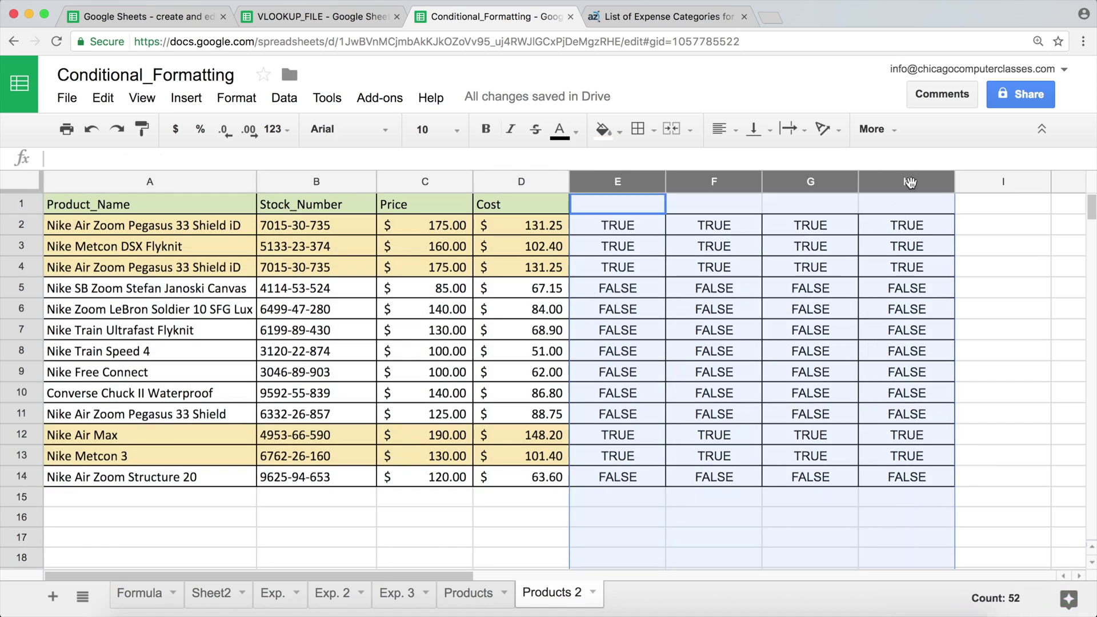
right_click(629, 181)
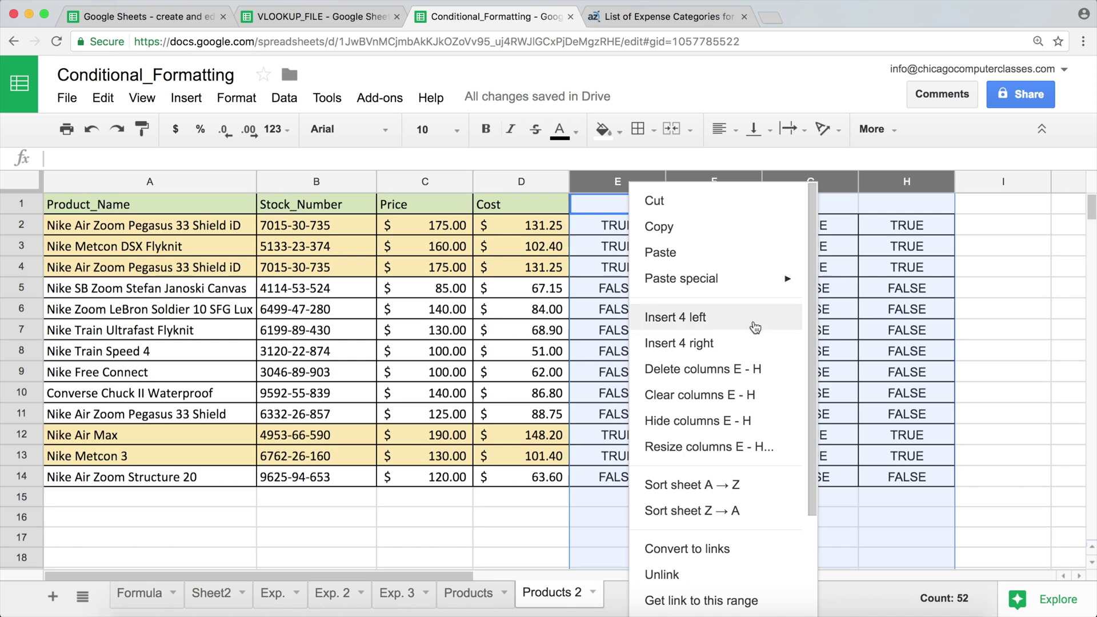
click(701, 389)
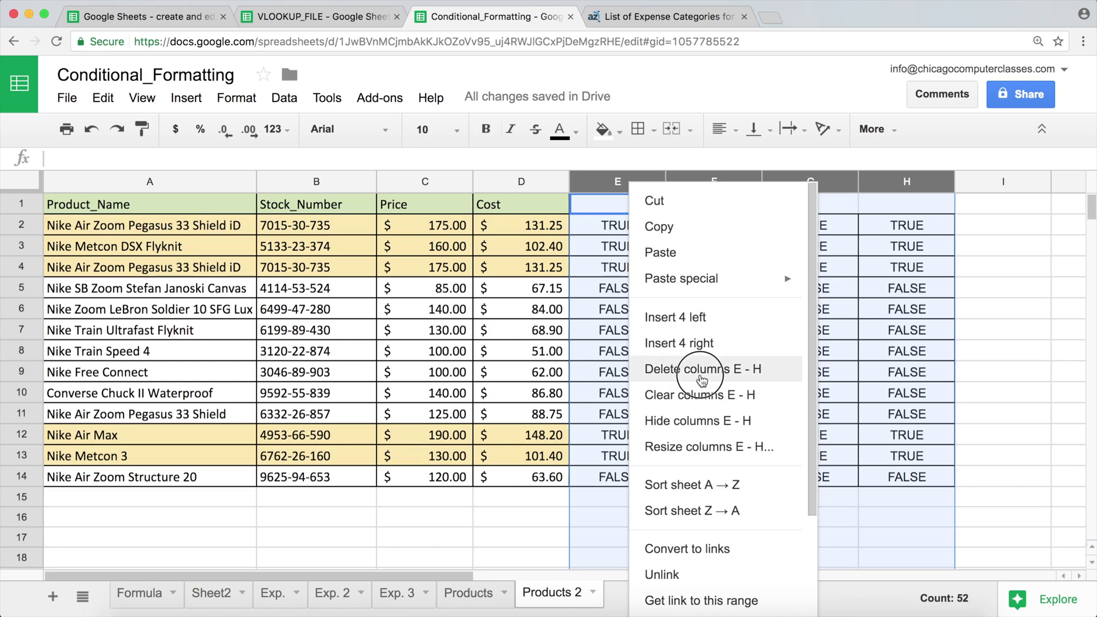
click(662, 356)
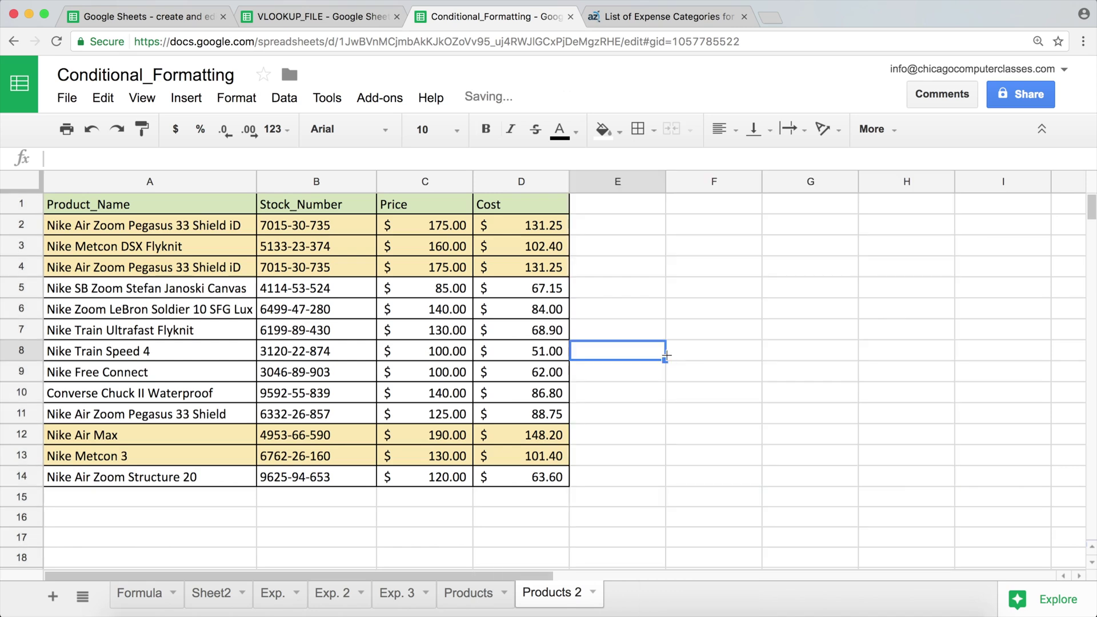
- Set the cost of Nike Metcon DSX Flyknit in D3 to 90 and check the highlighting of its row
drag(190, 224, 537, 476)
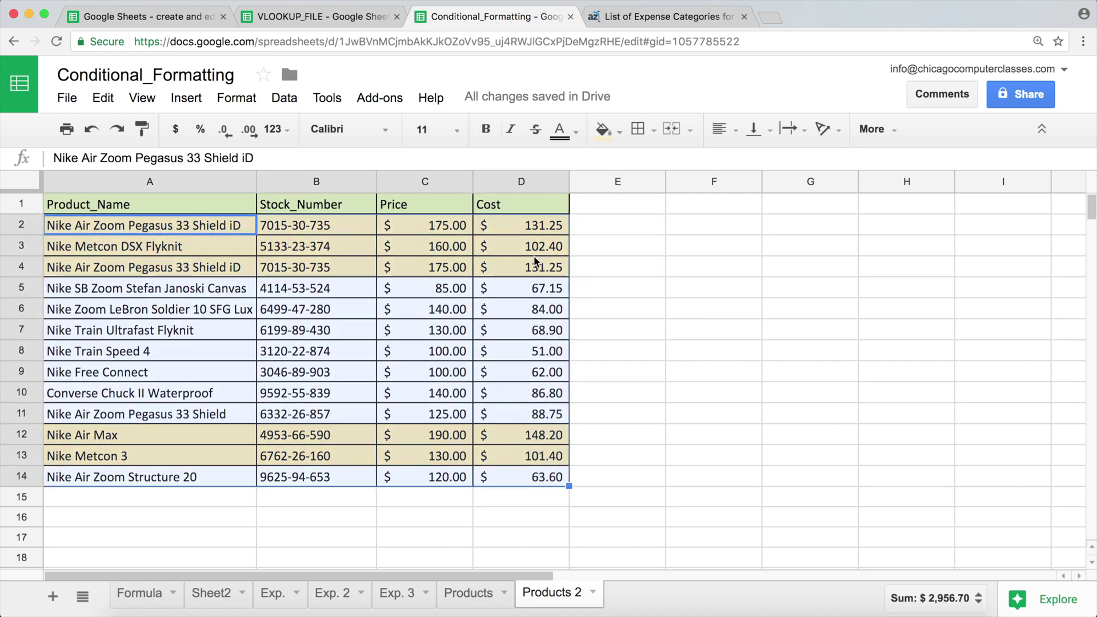
click(532, 224)
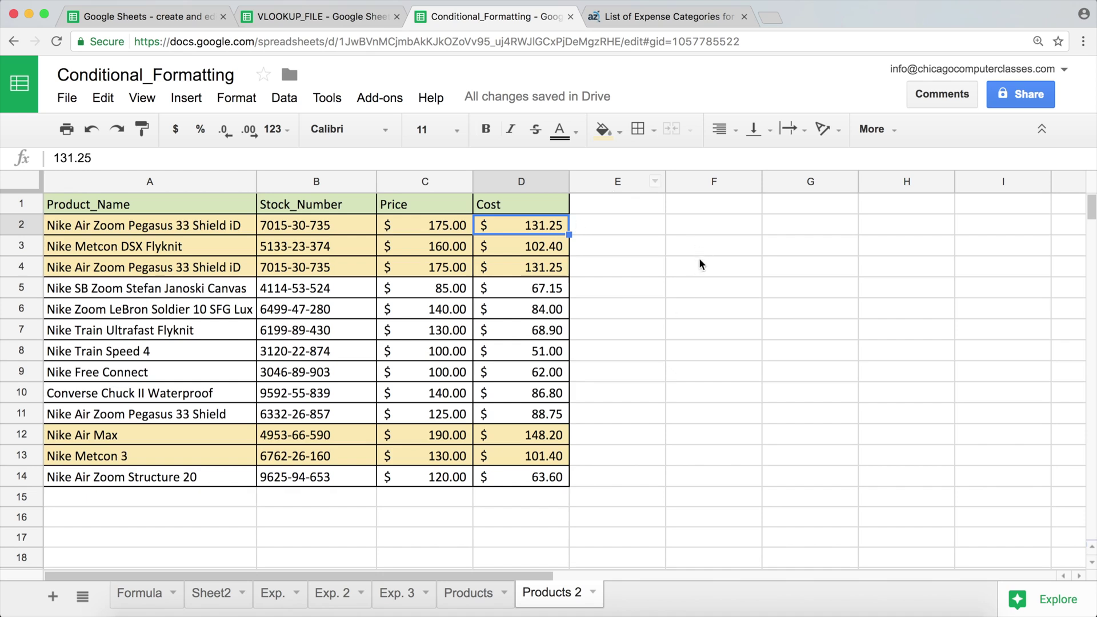
click(526, 249)
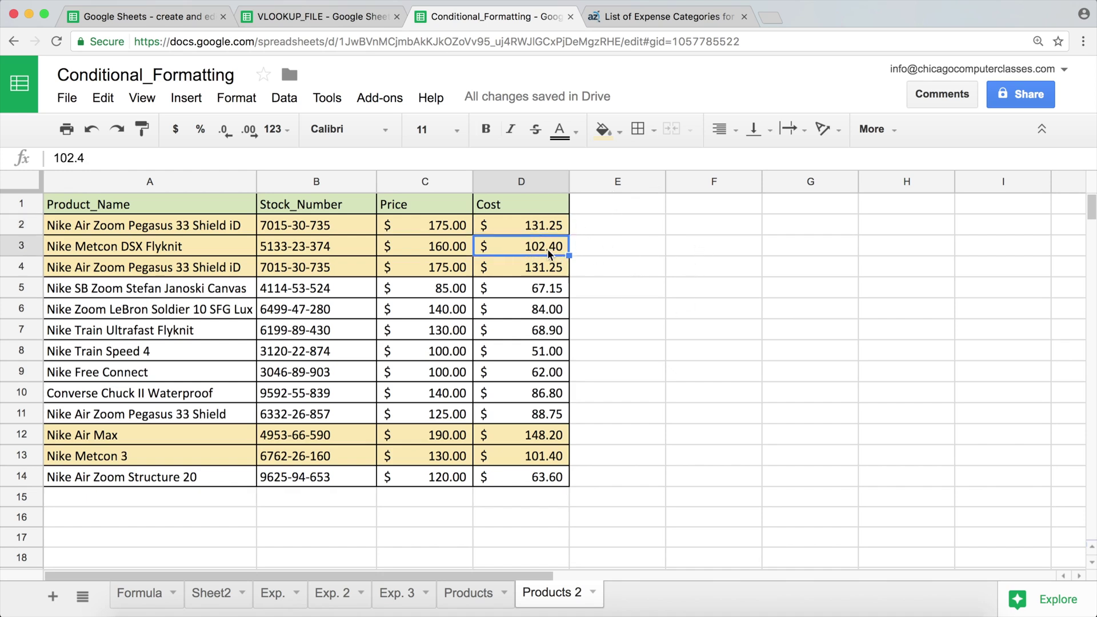
text(90)
key(Return)
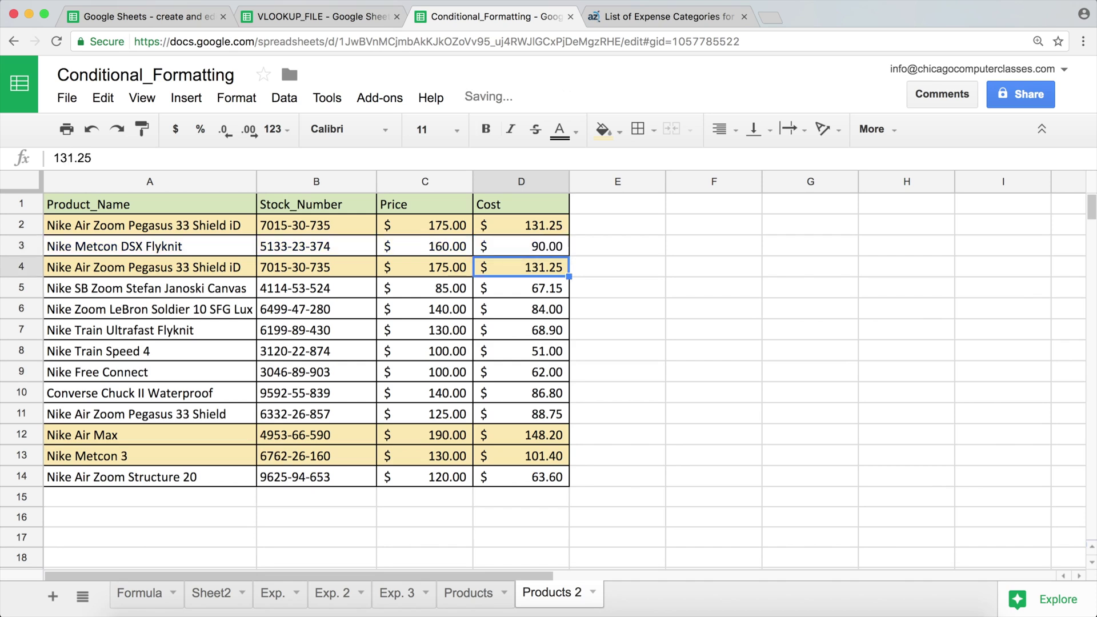
drag(106, 251, 547, 241)
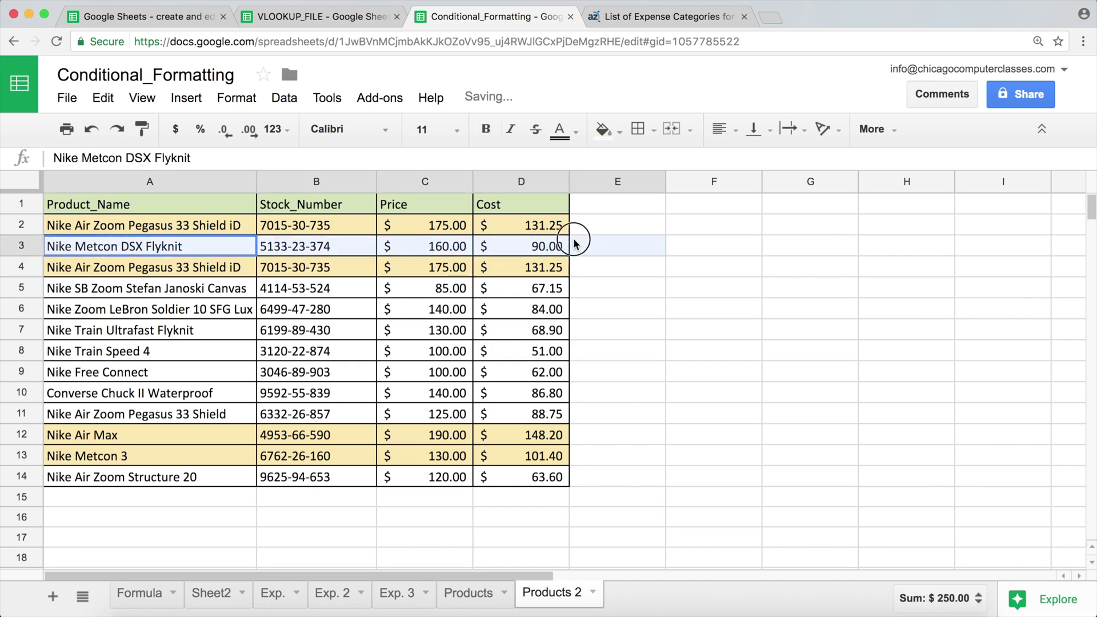
- Set the cost of Nike Train Ultrafast Flyknit in D7 to 101 and check the highlighting of its row
click(552, 330)
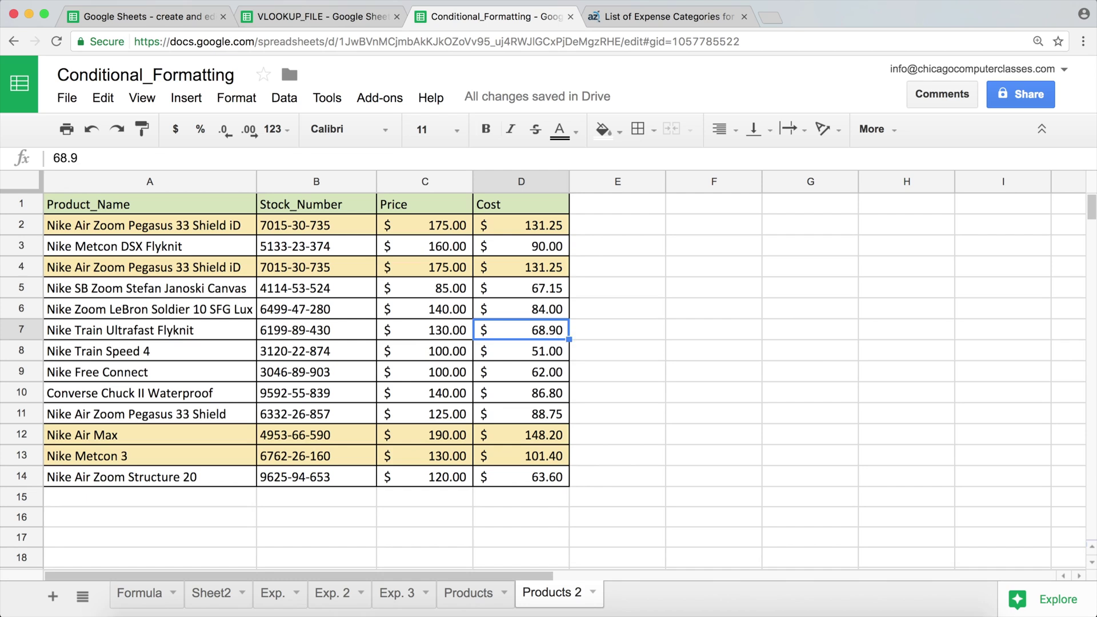
text(101)
key(Return)
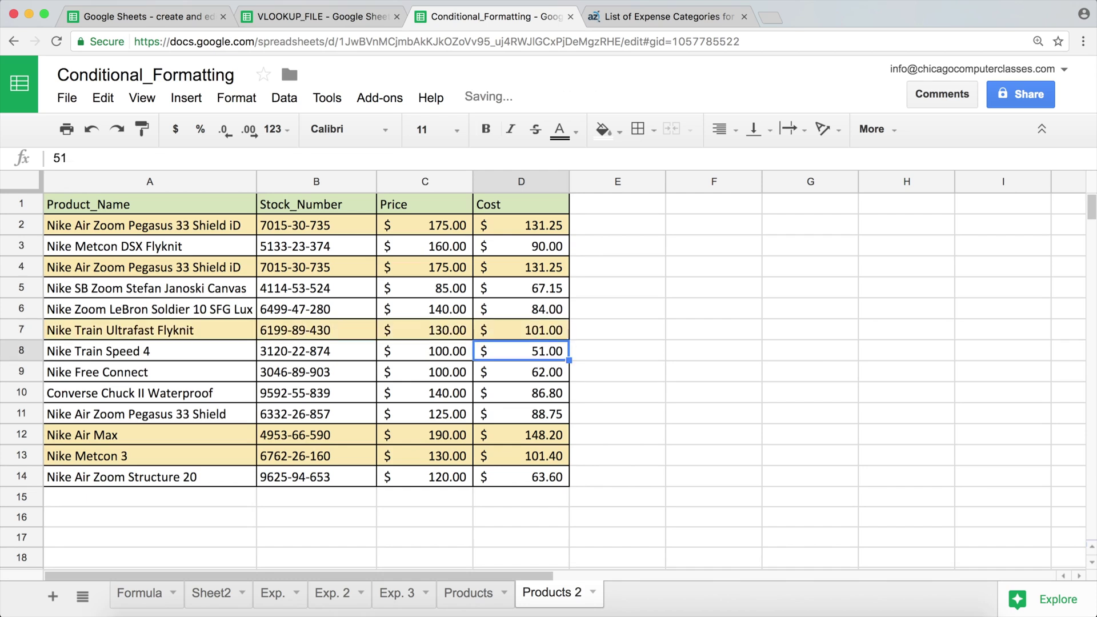
drag(183, 337, 539, 330)
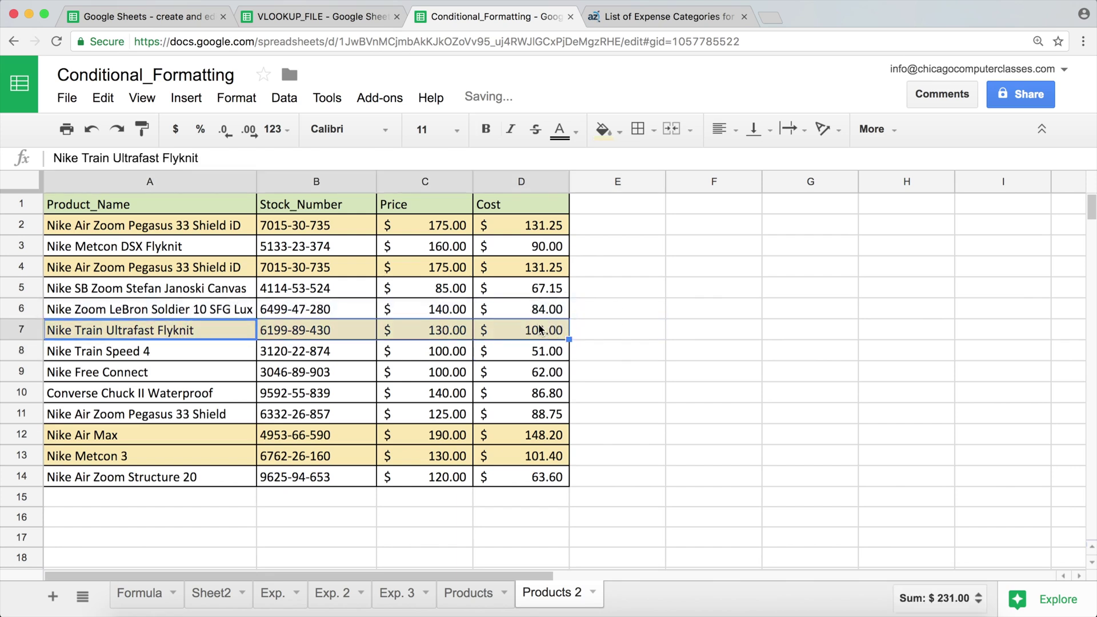
click(602, 303)
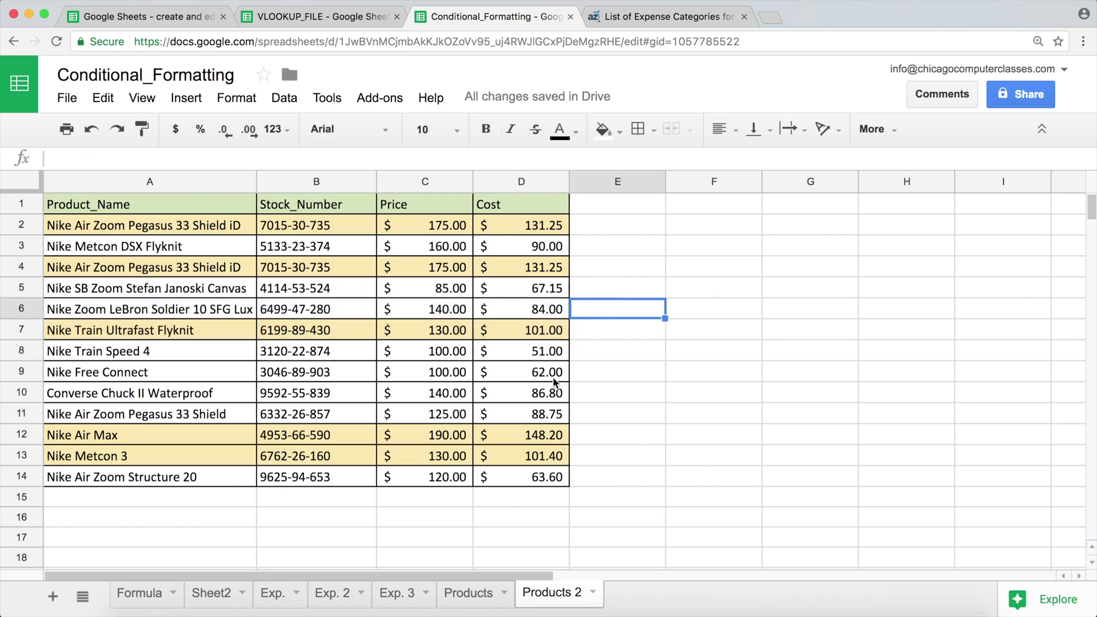
- On the Exp. 3 sheet, enter the formula =C2>B2 in D2 to compare Rent's actual amount with its projected amount
click(397, 592)
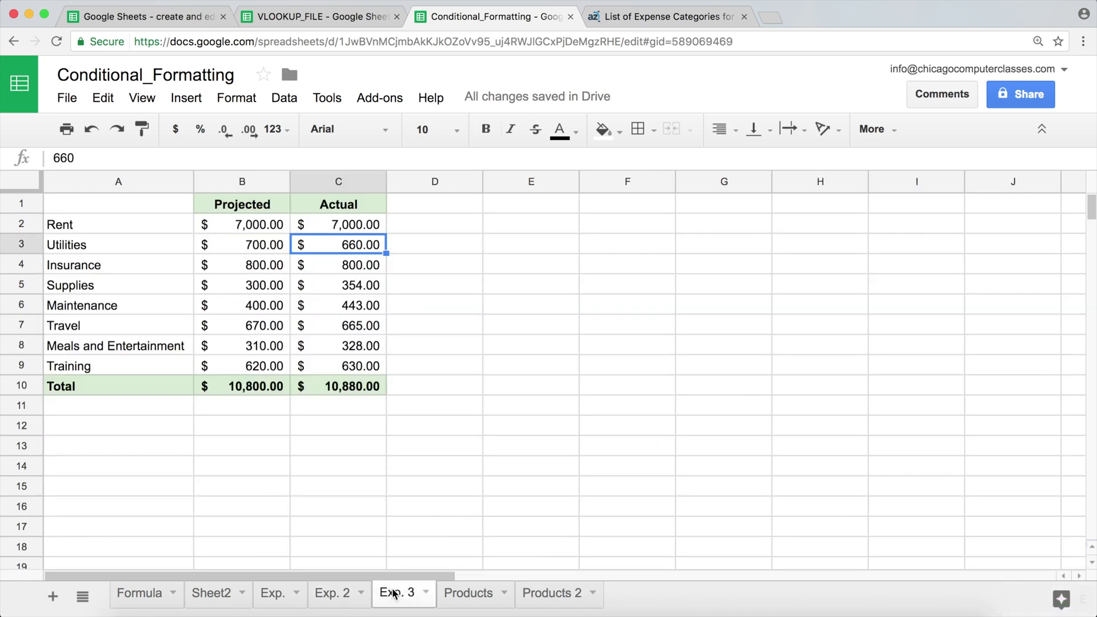
click(79, 205)
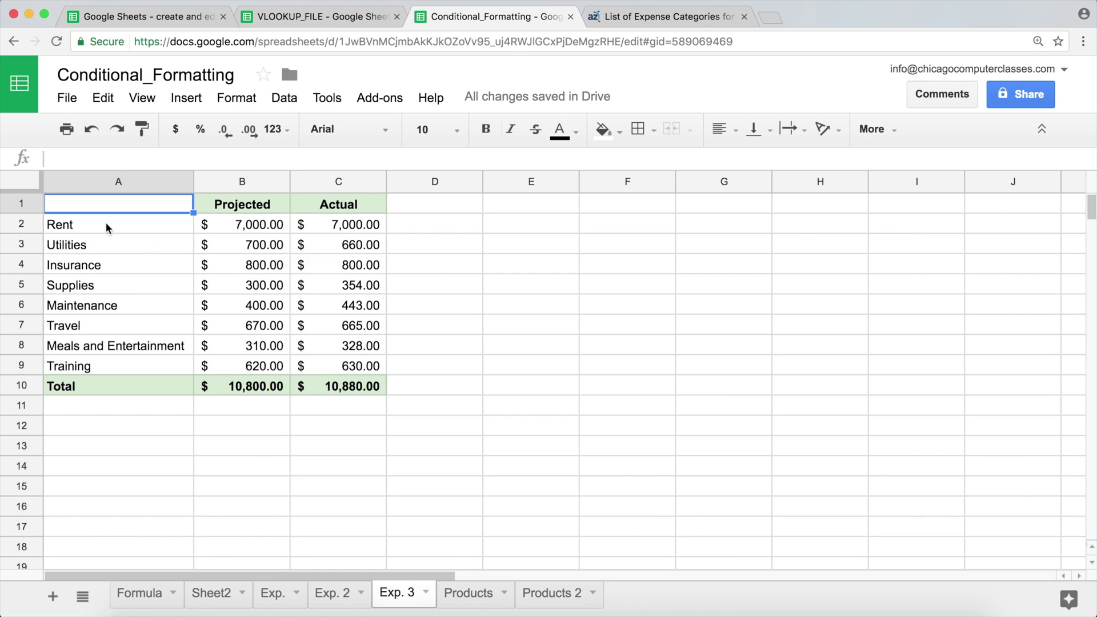
drag(103, 224, 316, 224)
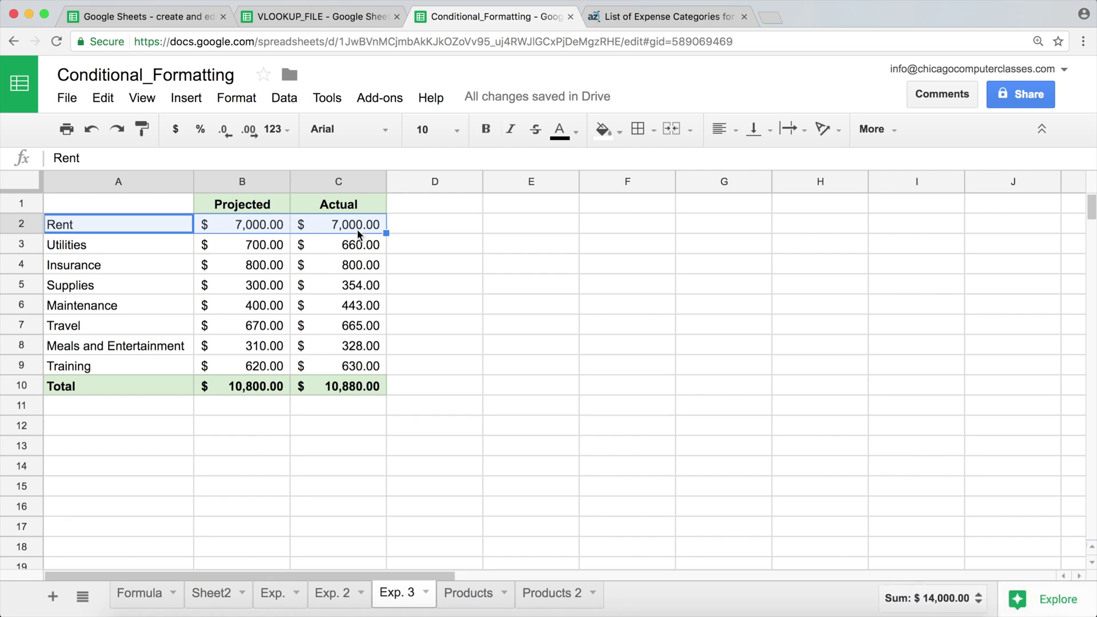
click(411, 225)
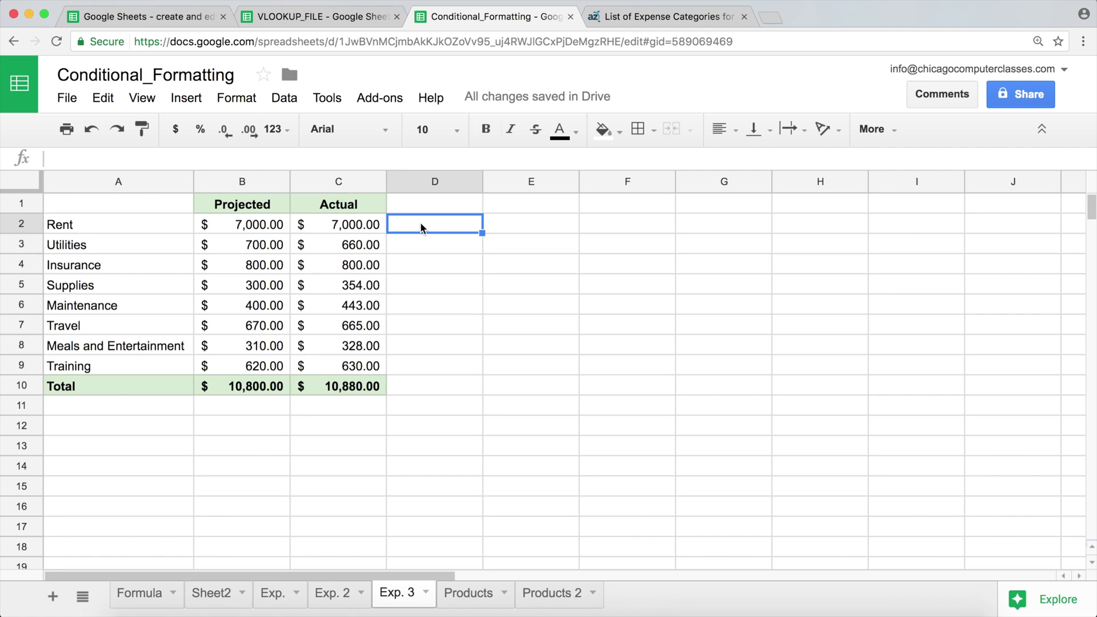
text(=)
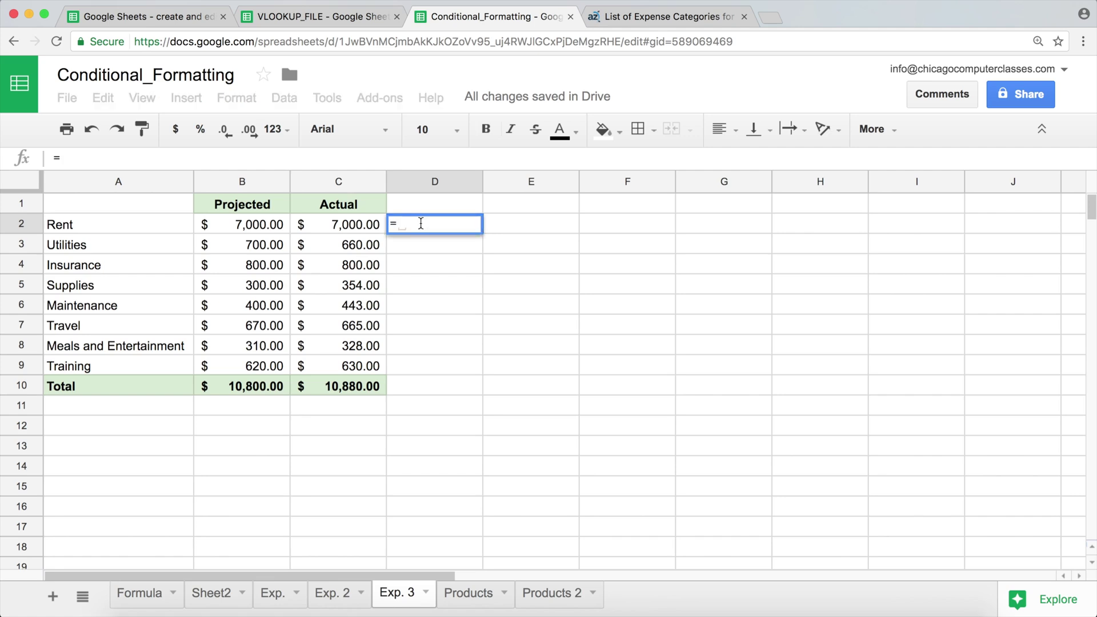
click(330, 230)
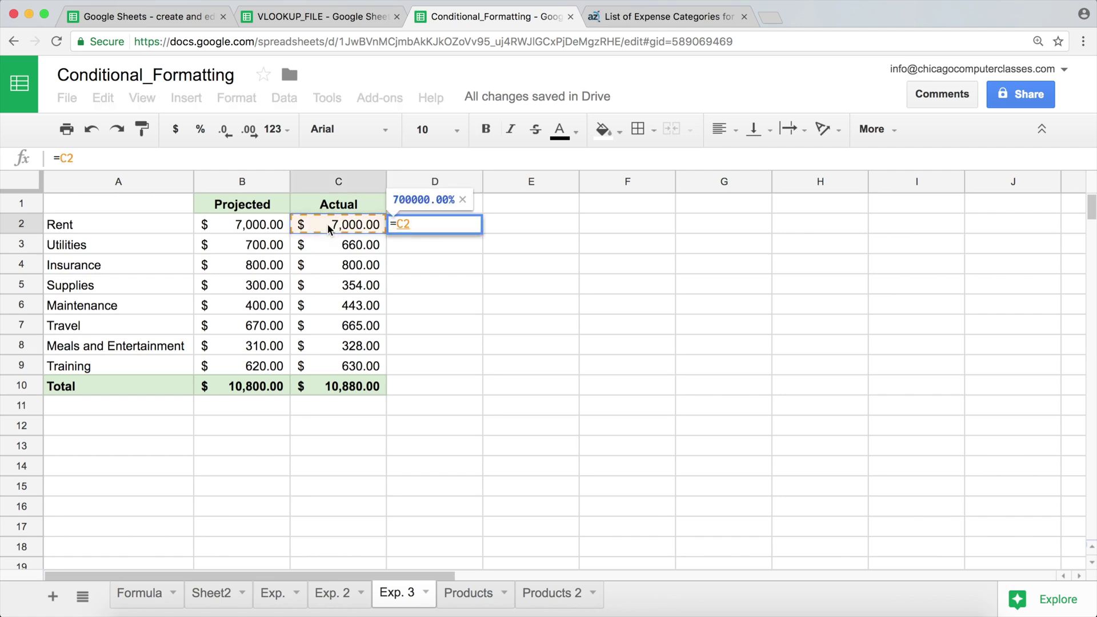
text(>)
click(270, 226)
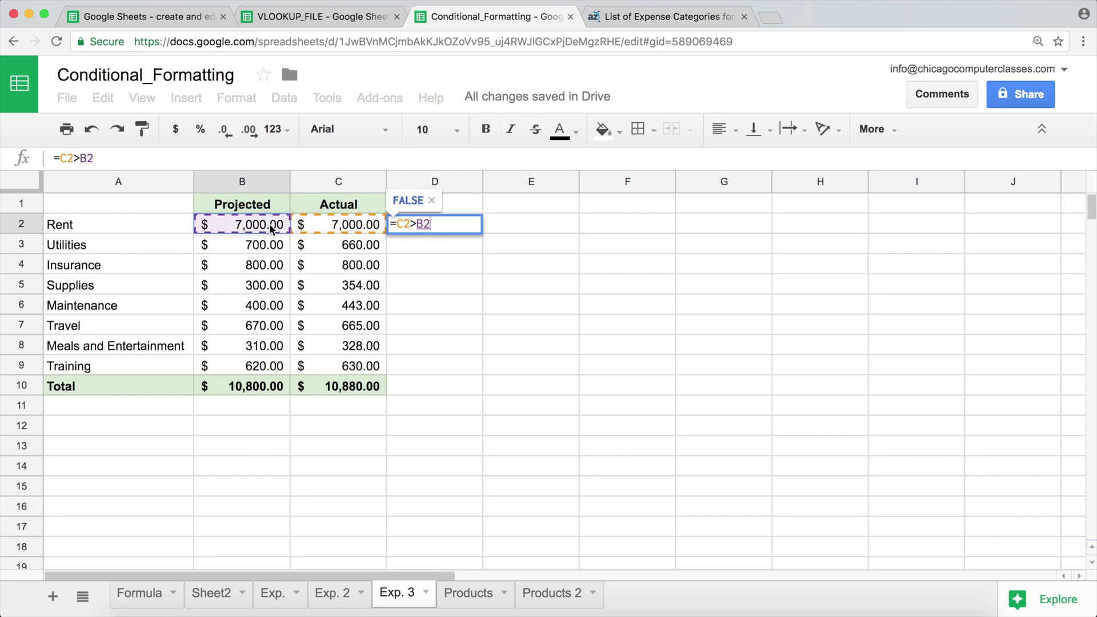
key(Return)
- Fill the D2 comparison down to row 9 and across to column E, and inspect the formula copied into E2
click(443, 225)
drag(484, 234, 464, 371)
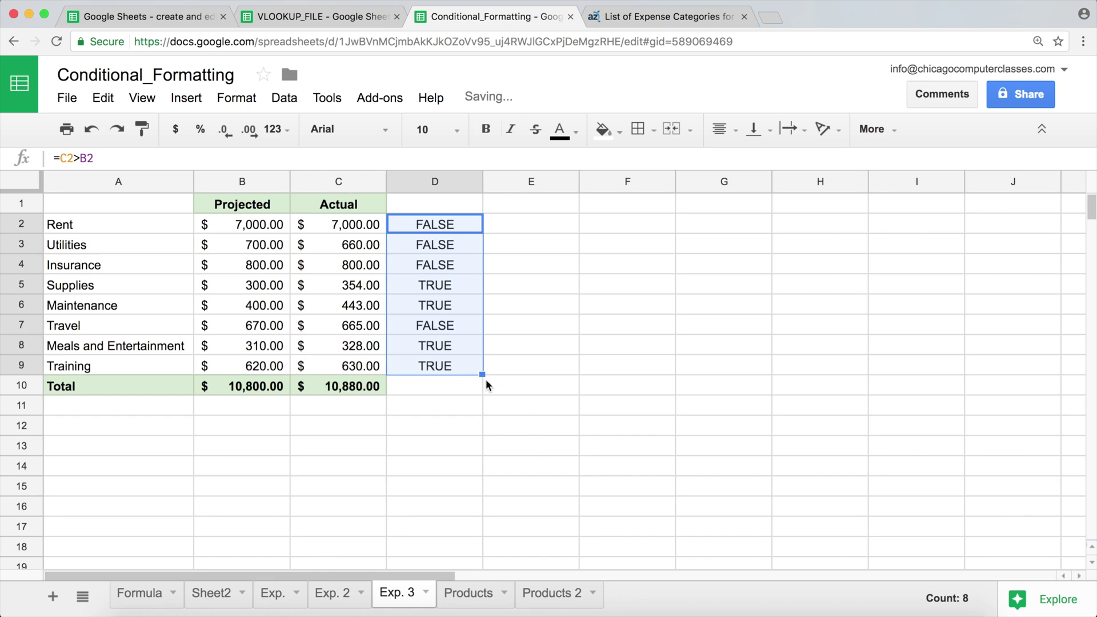
drag(483, 374, 546, 372)
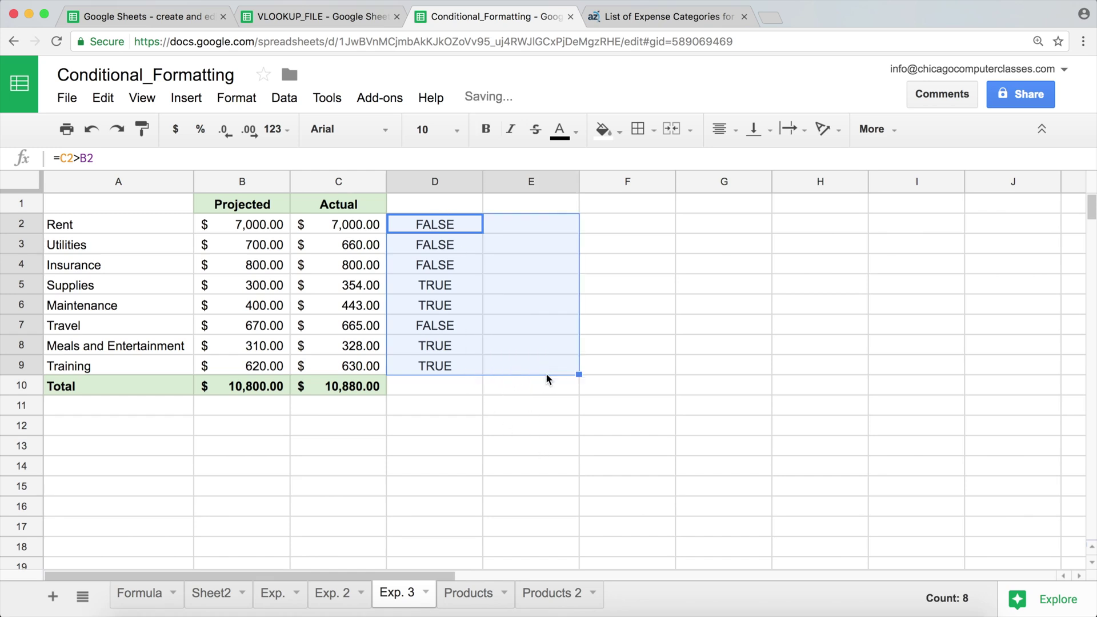
click(447, 229)
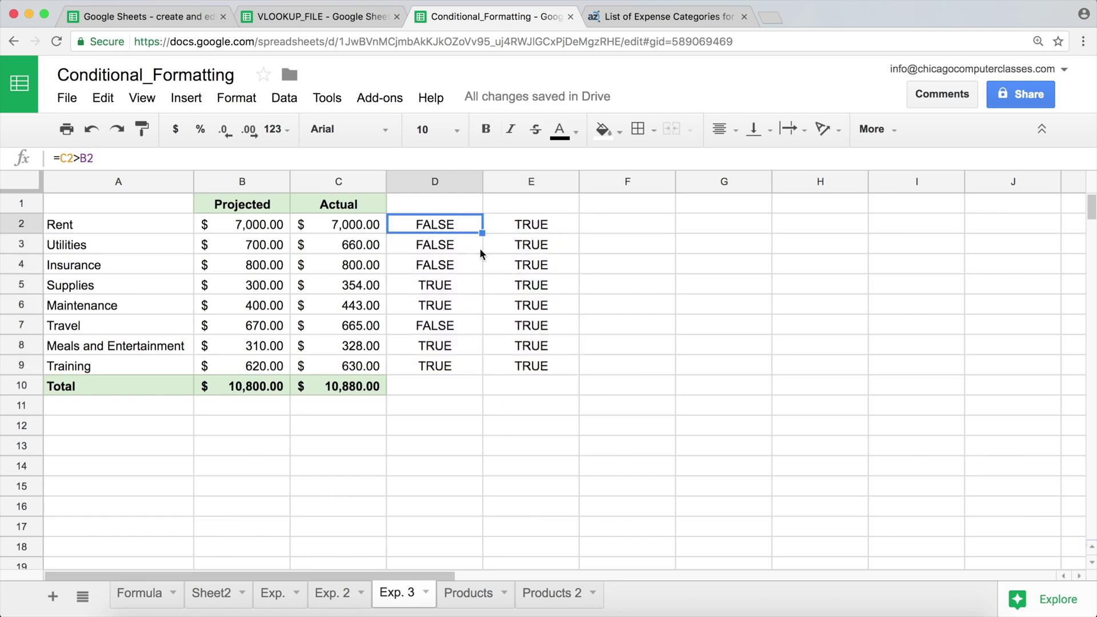
click(540, 222)
double_click(540, 222)
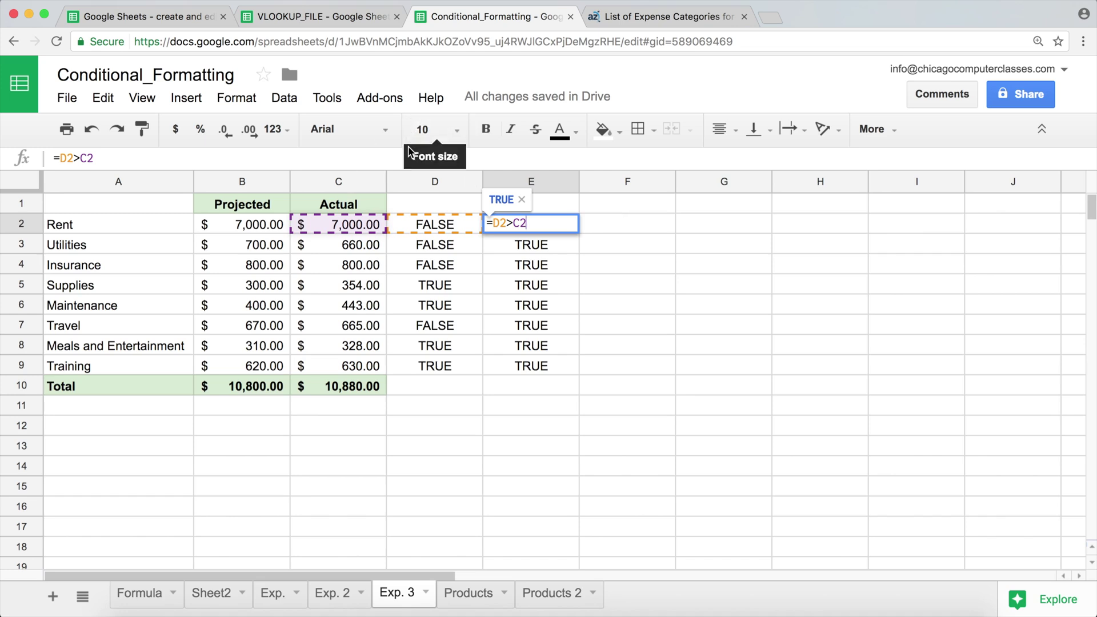
key(Escape)
- Lock the column references of the formula in D2 so it reads =$C2>$B2
click(420, 224)
double_click(420, 225)
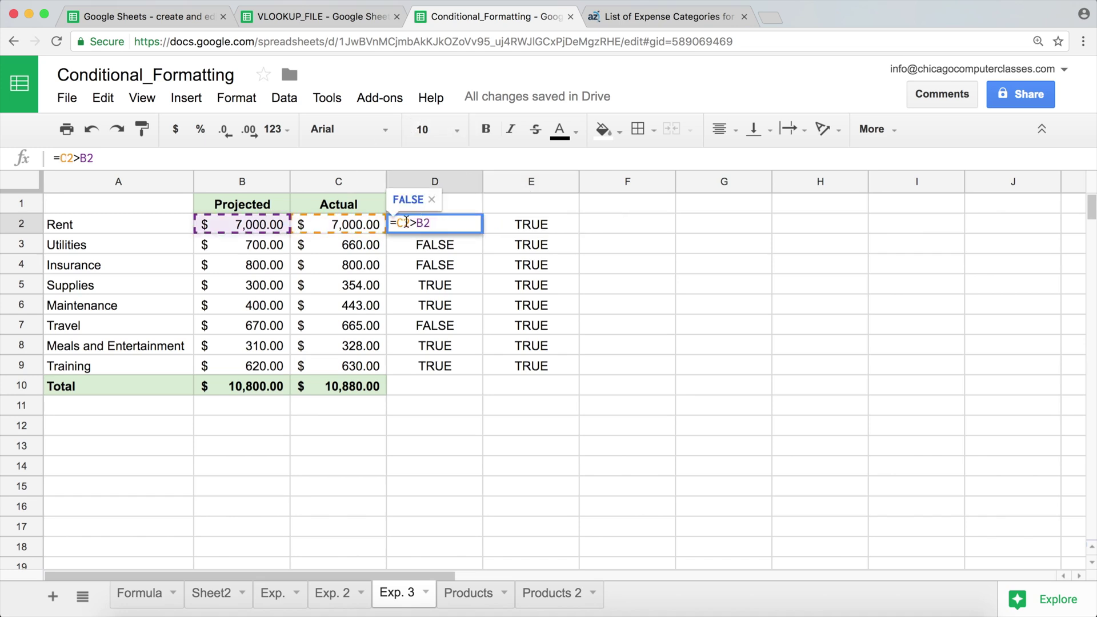
click(399, 223)
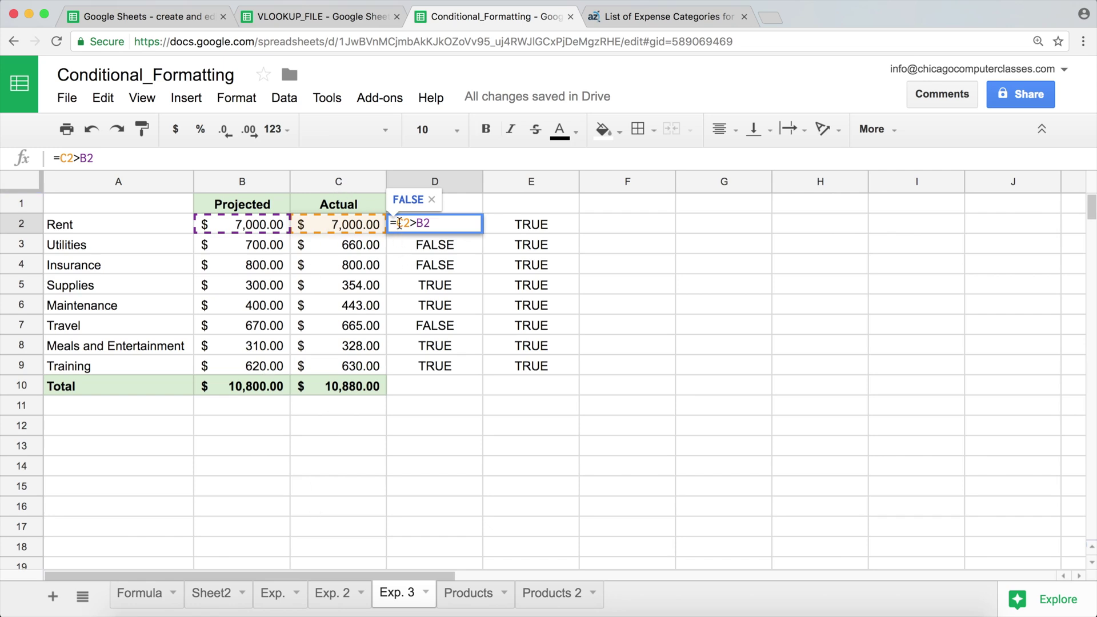
text($)
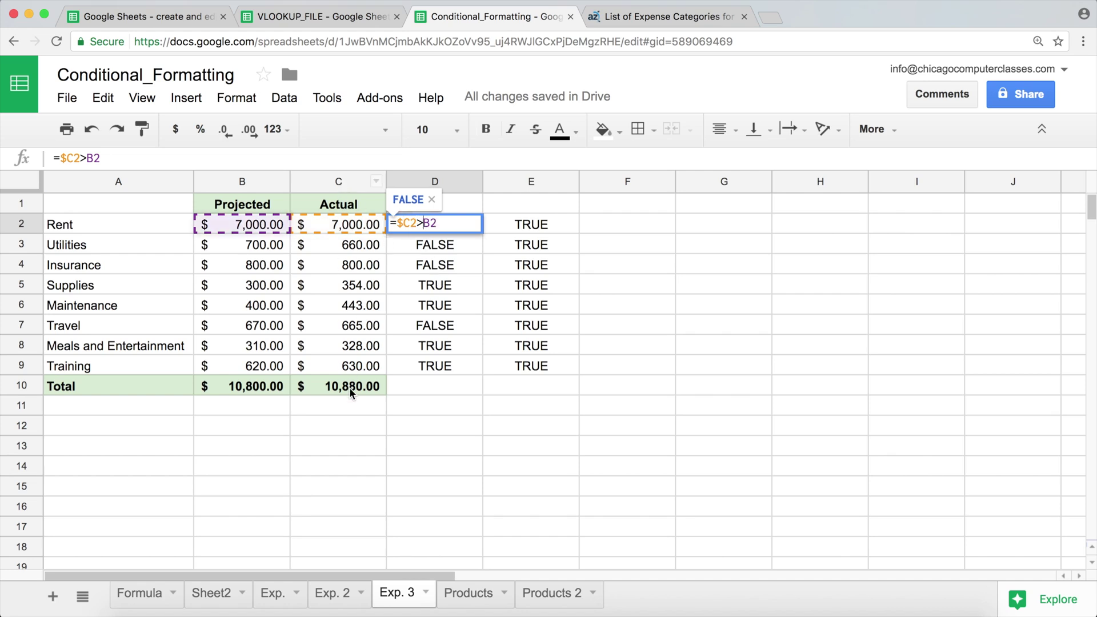
key(Right)
key(Right)
key(Right)
text($)
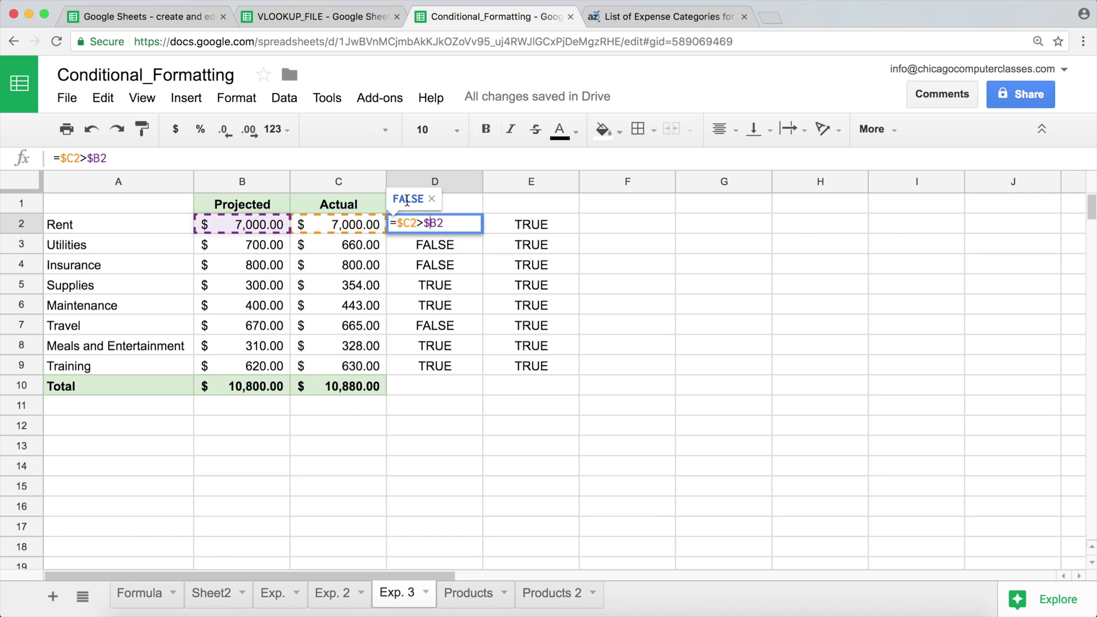
drag(417, 223, 437, 222)
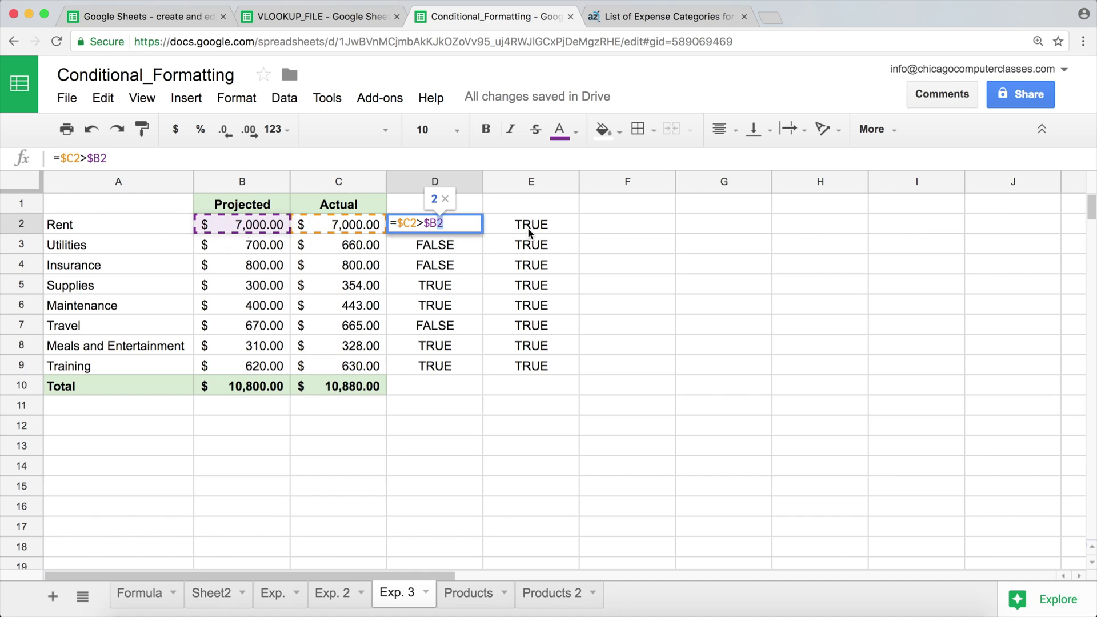
key(Return)
- Copy the column-locked formula from D2 across D2:E9 and compare the results of both columns row by row
click(453, 225)
drag(481, 233, 566, 374)
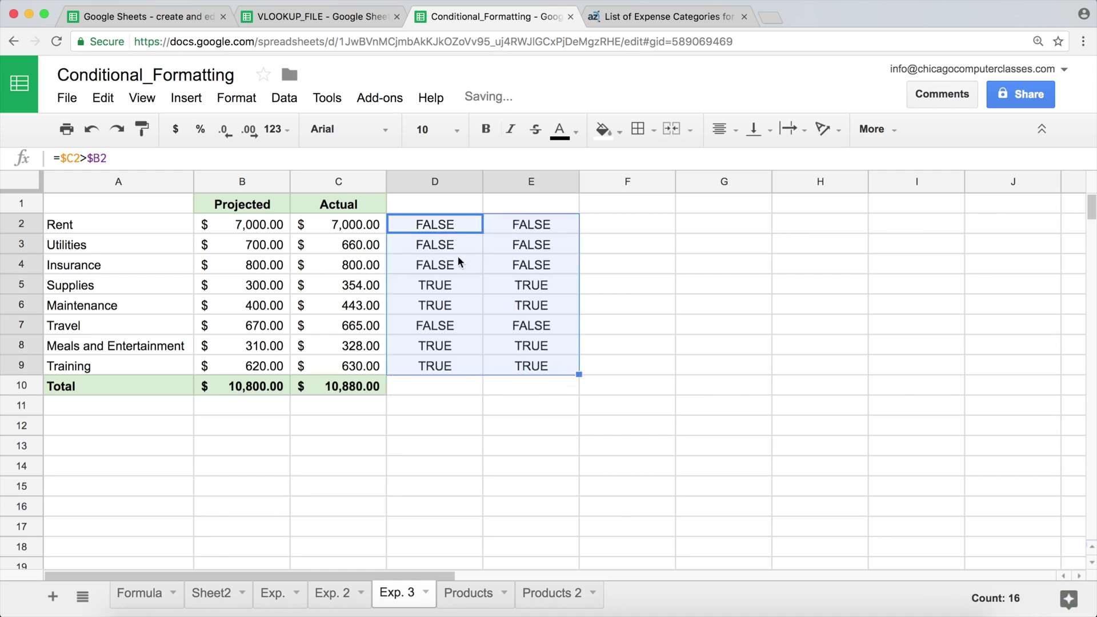
drag(434, 227, 531, 266)
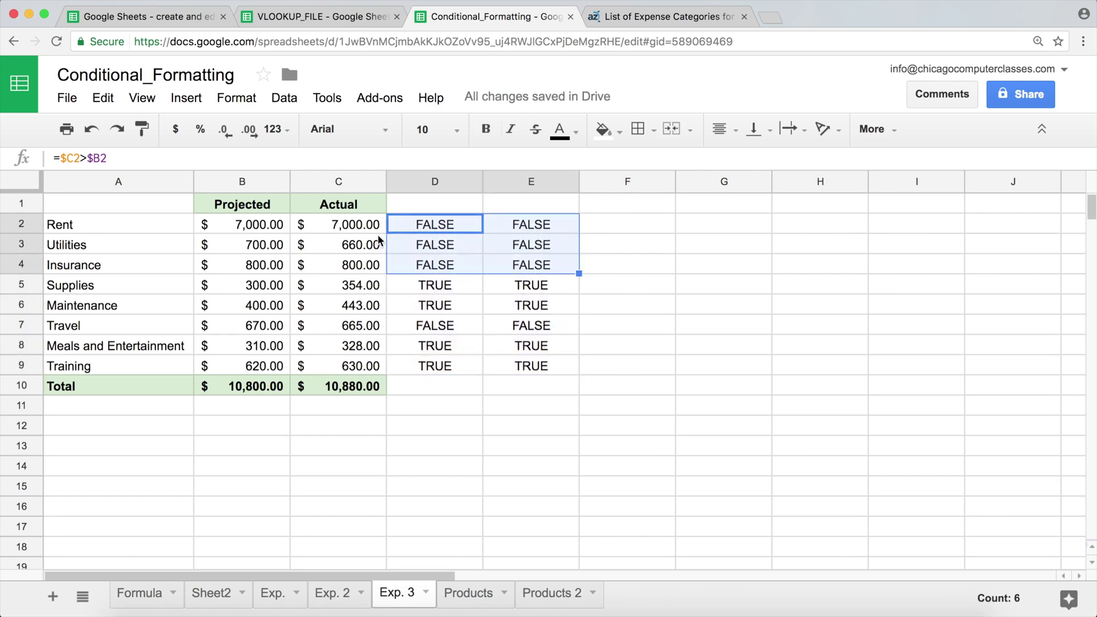
drag(453, 284, 546, 298)
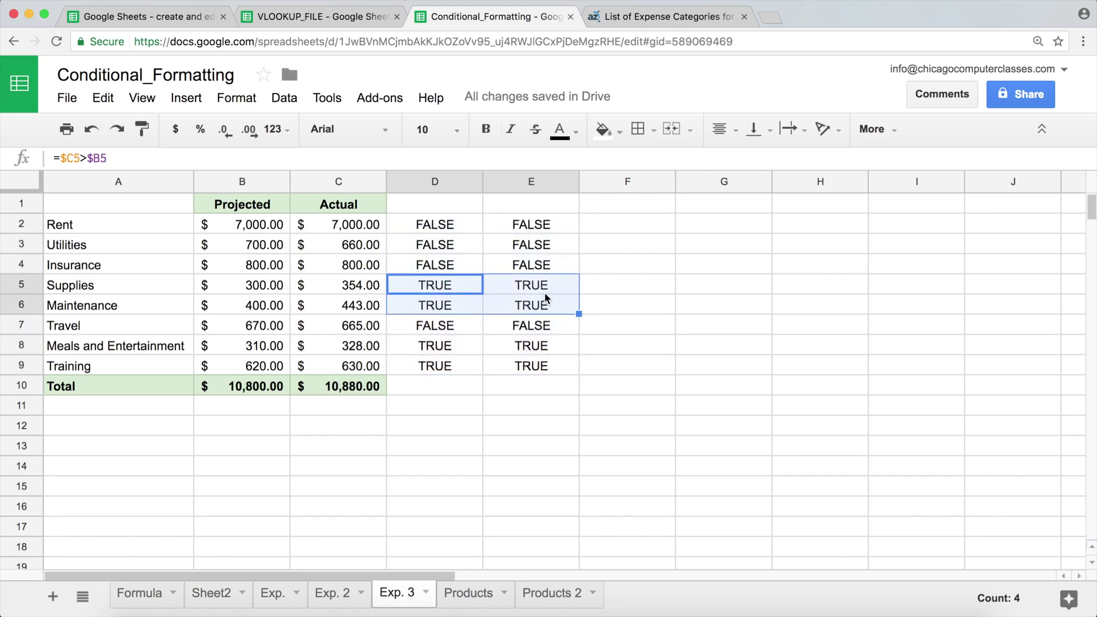
drag(451, 330, 518, 369)
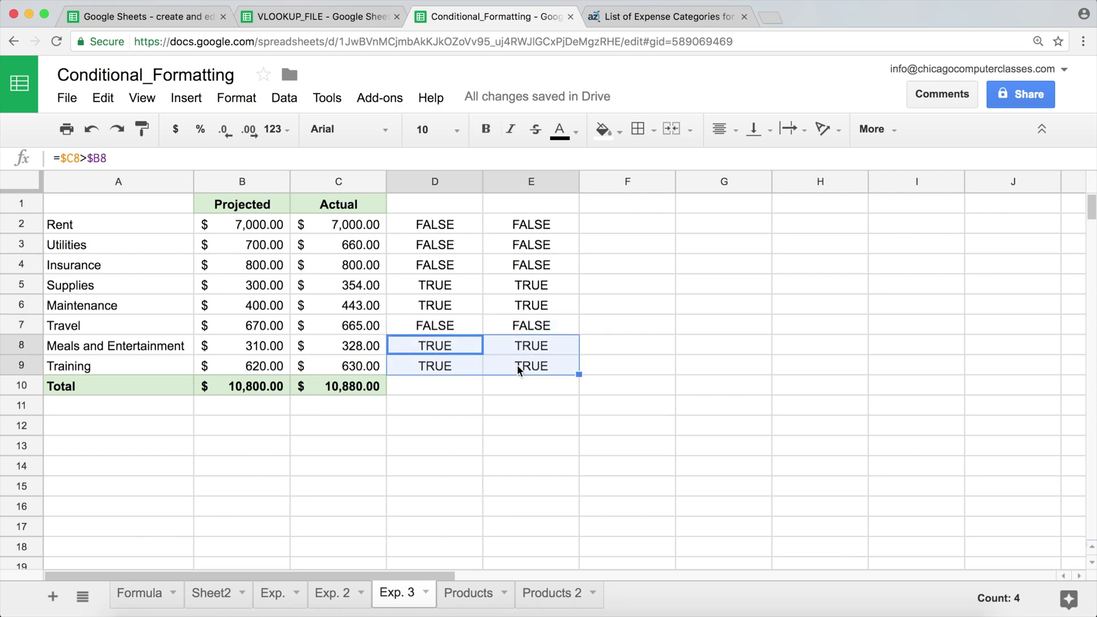
- Review the complete formula in D2 and the expense range A2:C9 that its results should cover
click(428, 225)
double_click(433, 223)
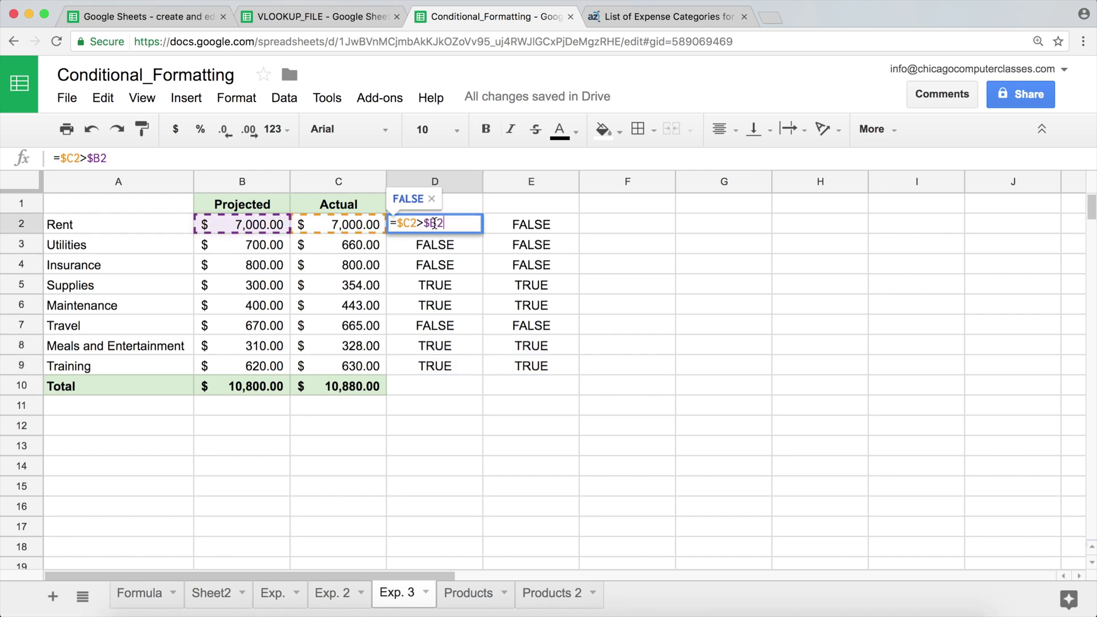
drag(447, 223, 329, 216)
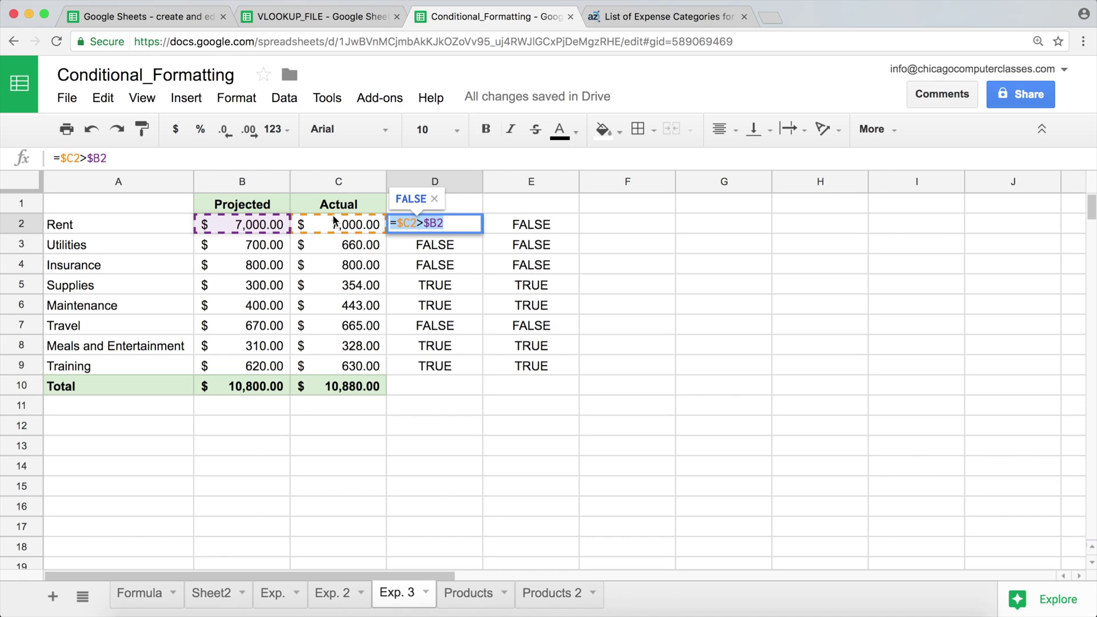
key(Escape)
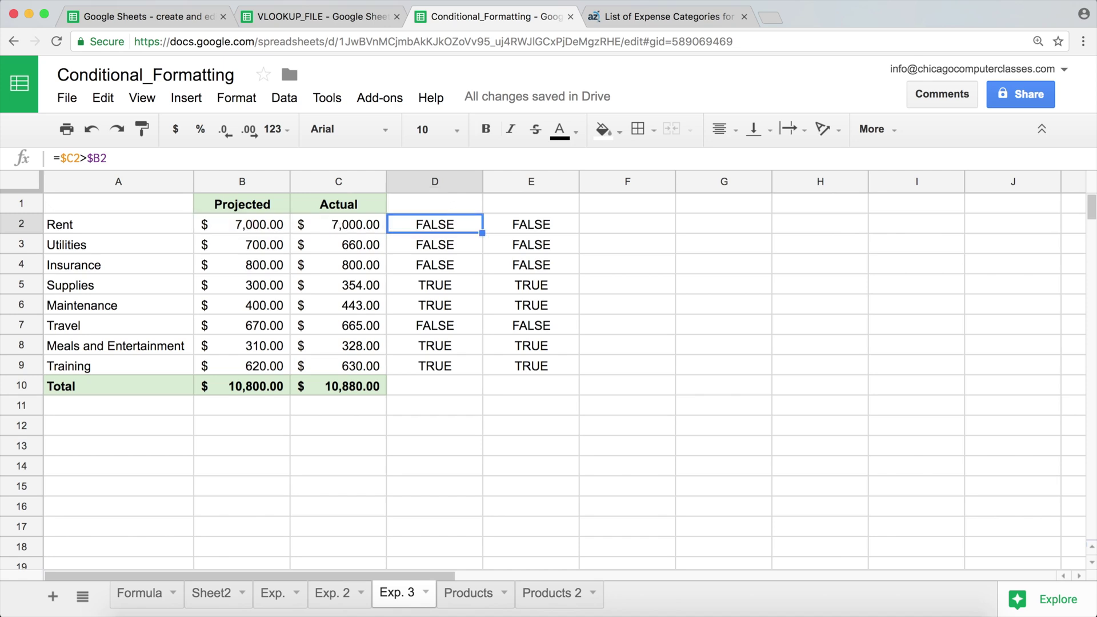
drag(142, 224, 344, 366)
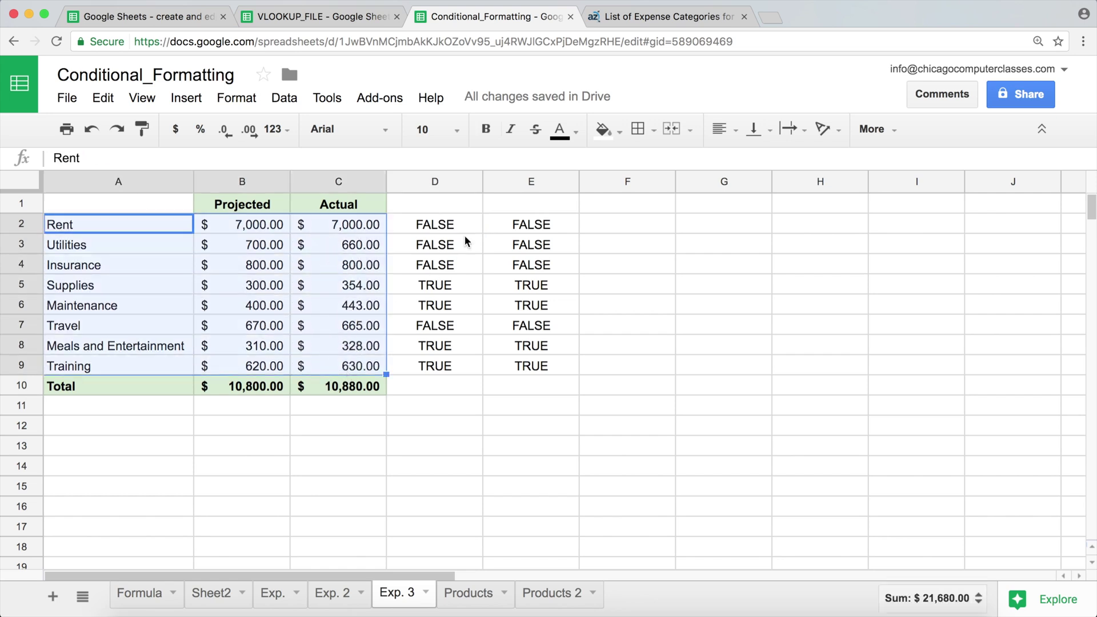
click(440, 227)
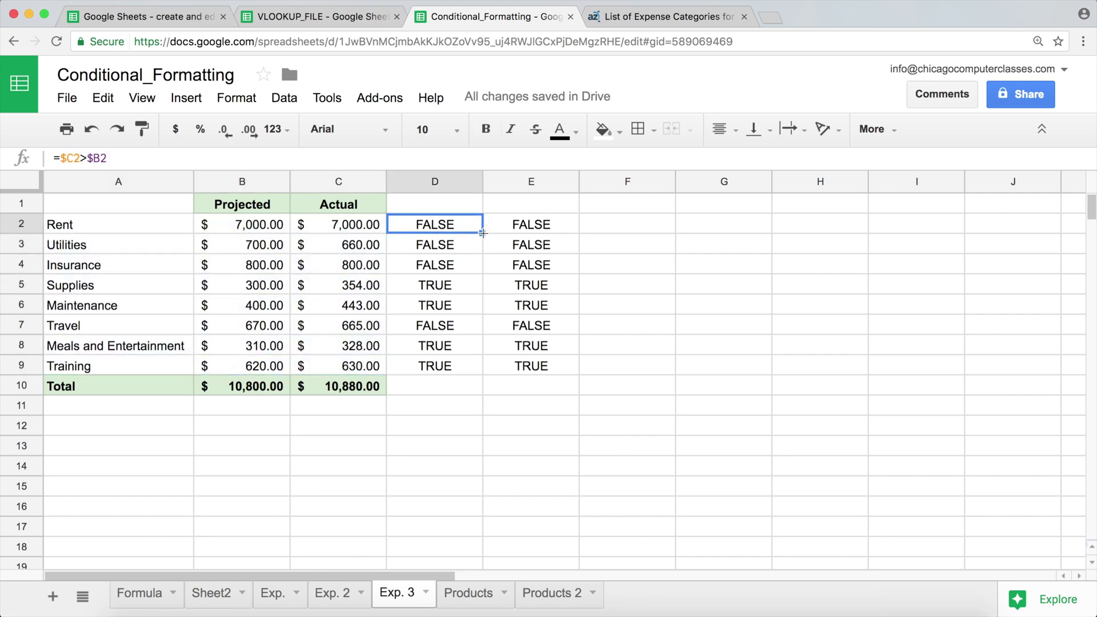